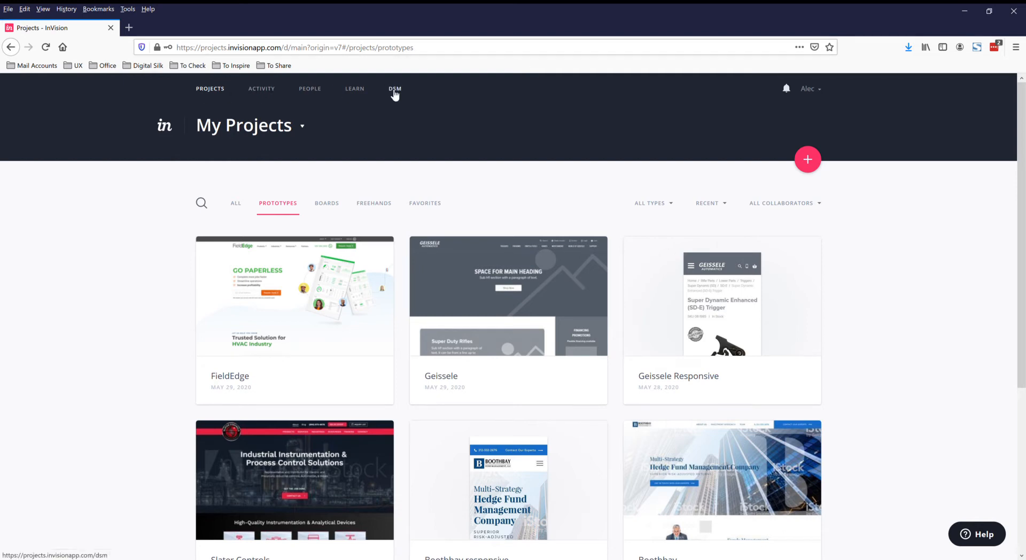
- Review the recent project updates and comments in the activity feed
left_click(263, 95)
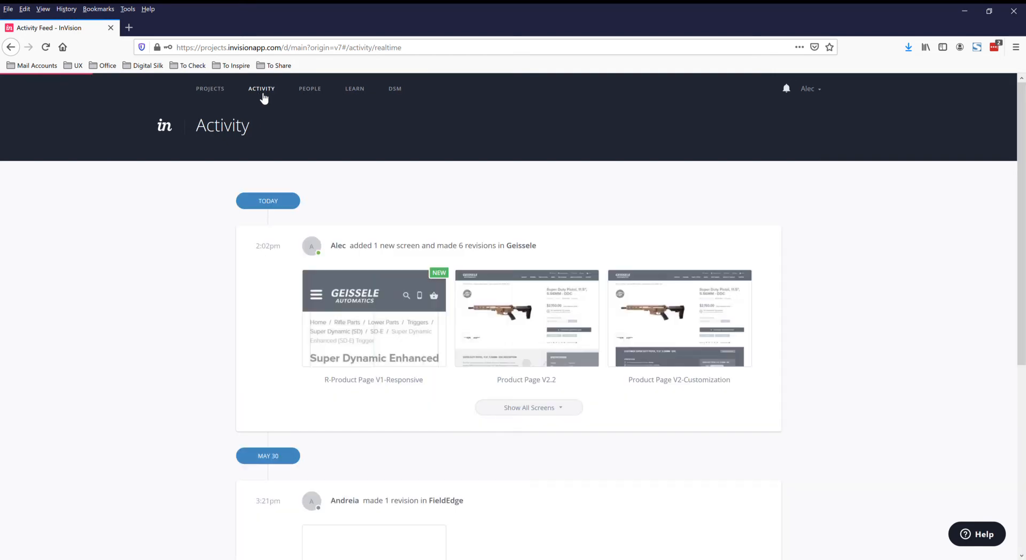
scroll(156, 311, "down", 4)
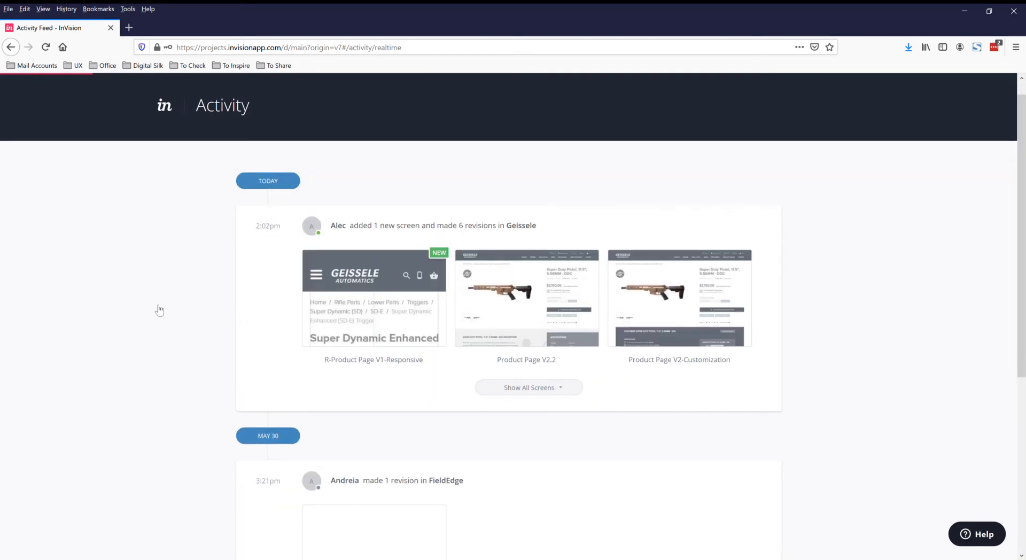
scroll(185, 315, "down", 4)
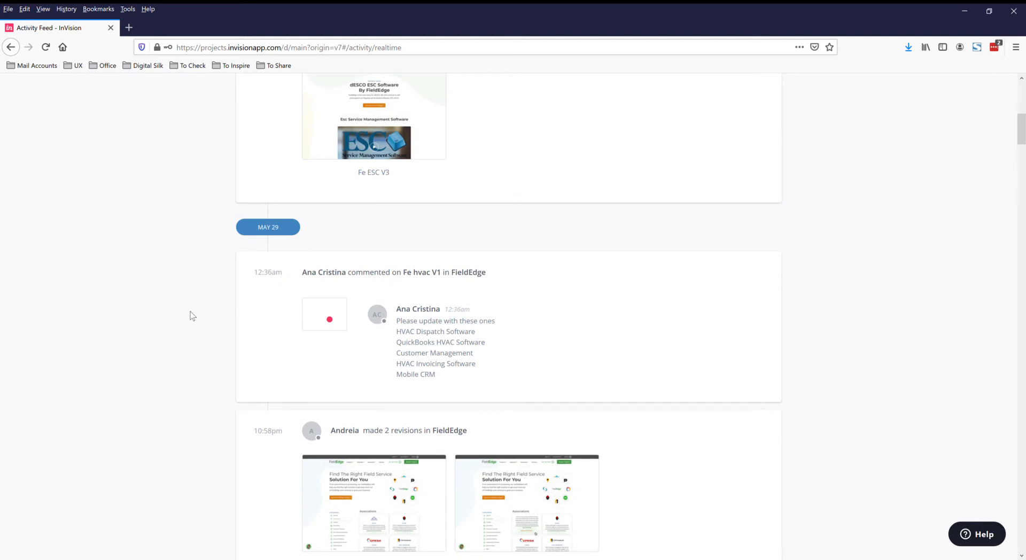
scroll(193, 316, "up", 8)
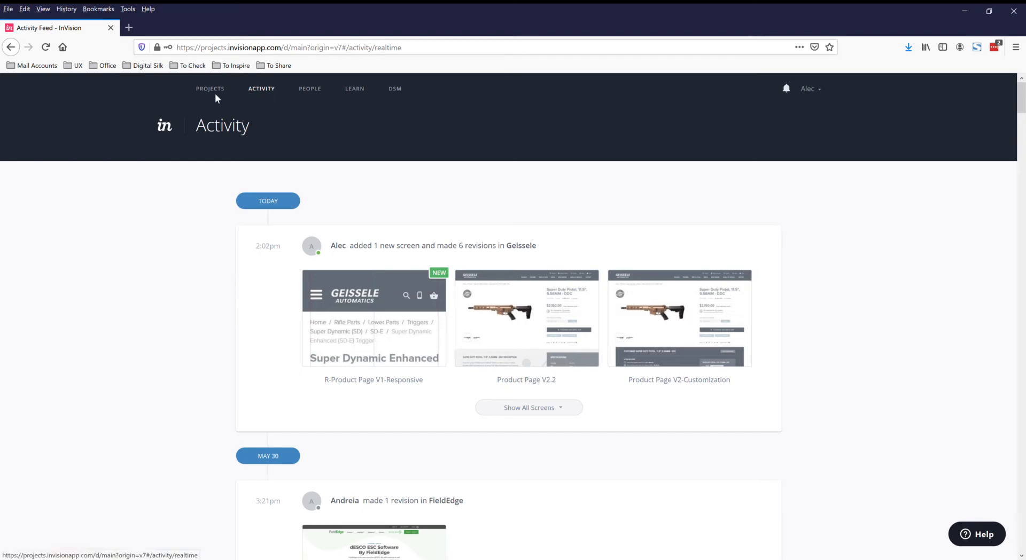
- Look through the team members and connections on the People page, and briefly view the DSM introduction page
left_click(311, 92)
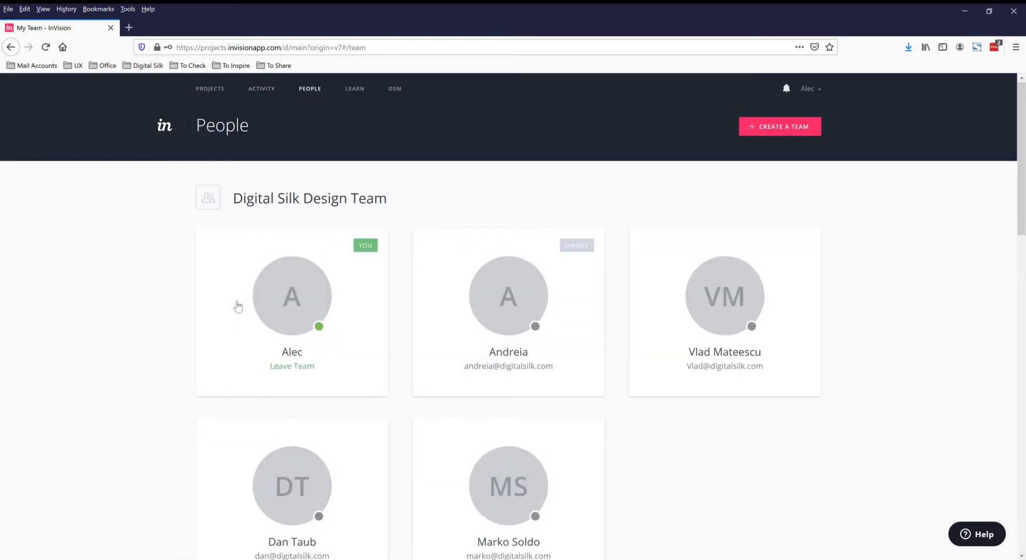
scroll(614, 305, "down", 3)
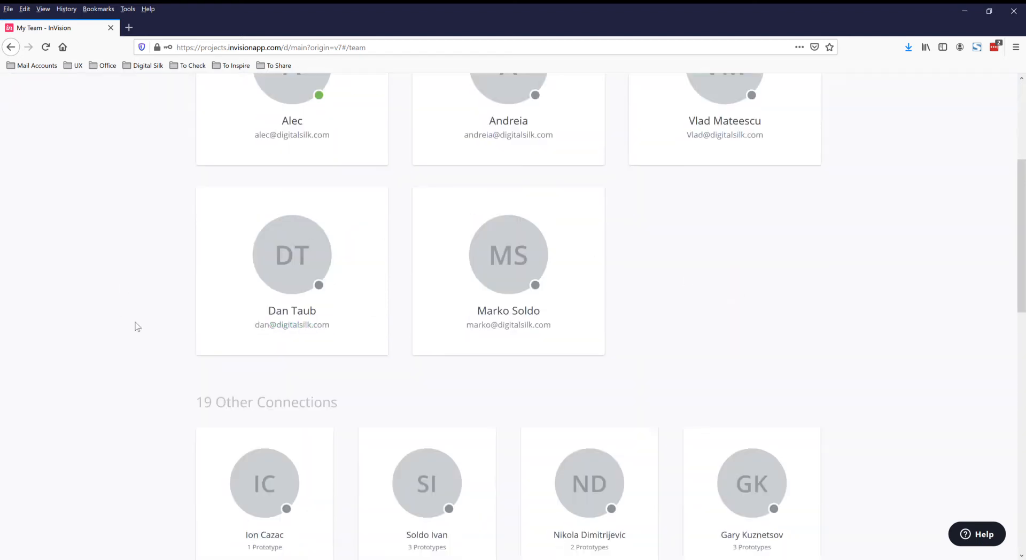
scroll(176, 321, "up", 4)
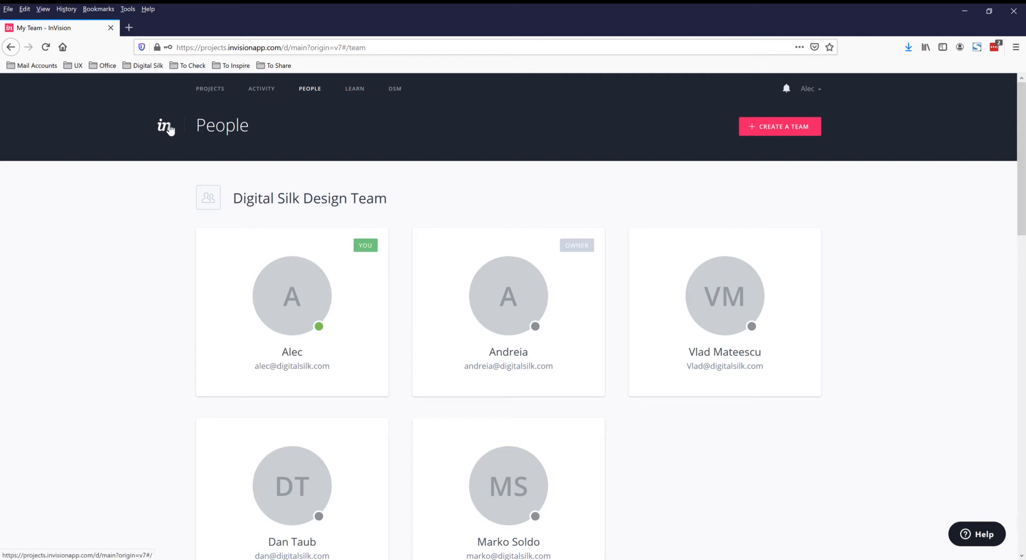
left_click(397, 89)
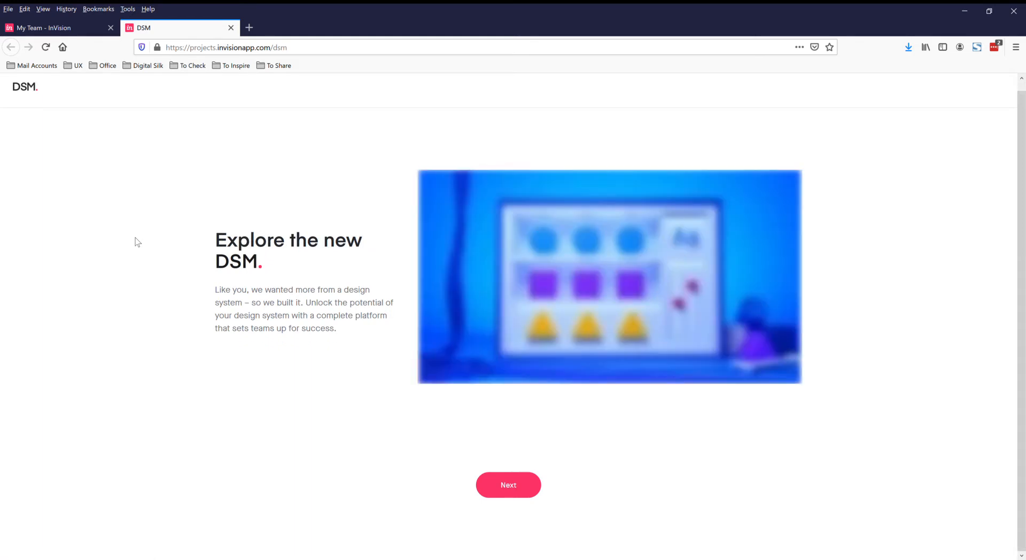
left_click(231, 28)
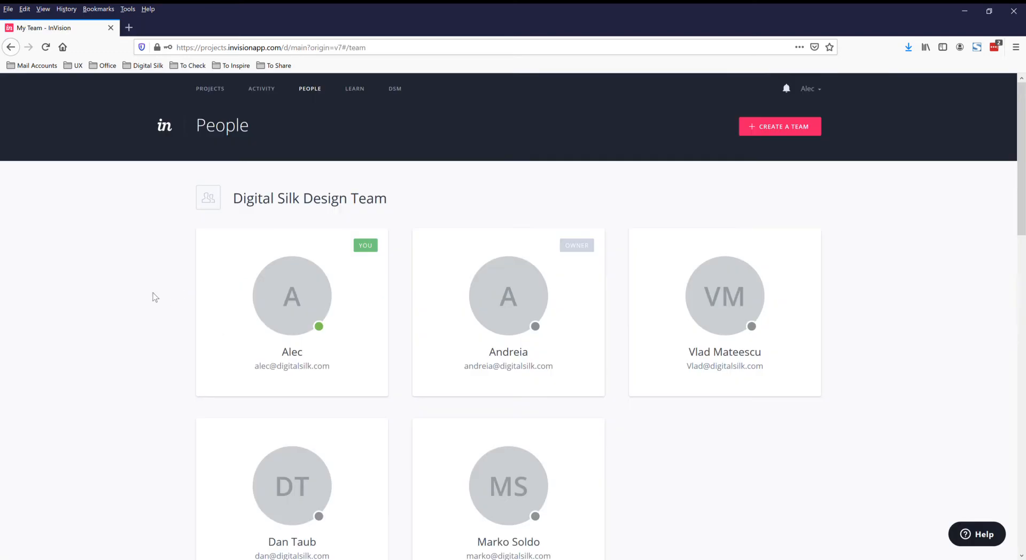
- Return to the projects overview and open the Geissele prototype
left_click(203, 92)
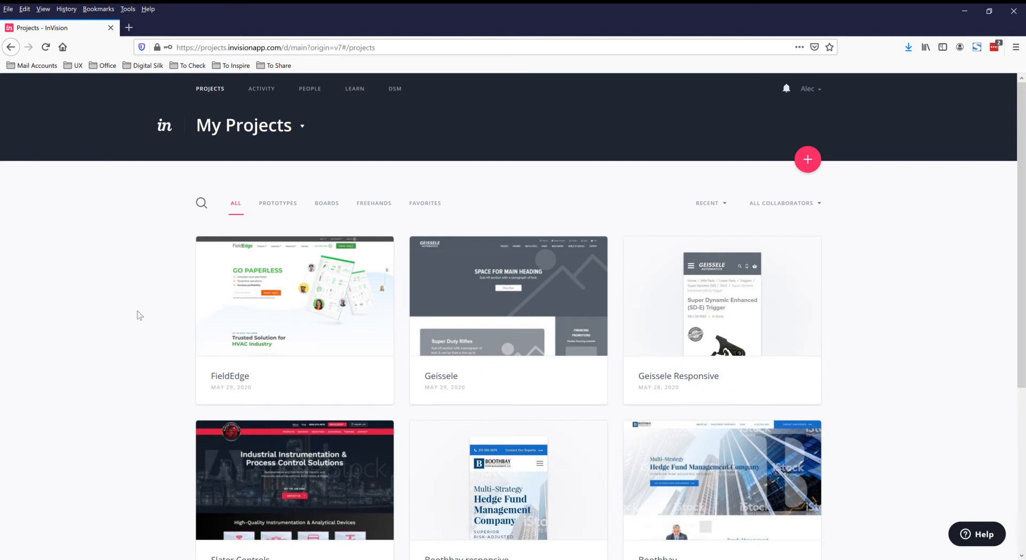
scroll(586, 319, "down", 2)
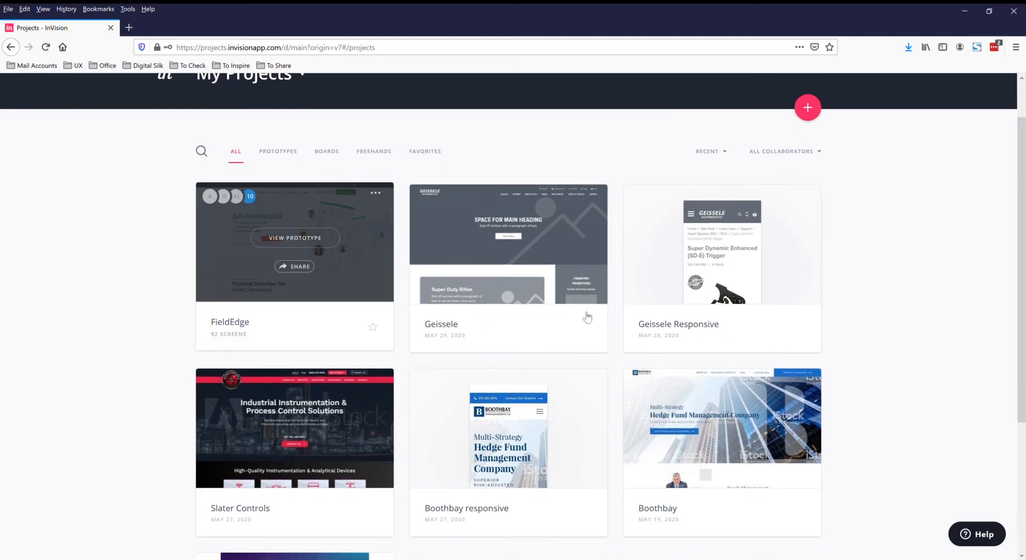
left_click(586, 264)
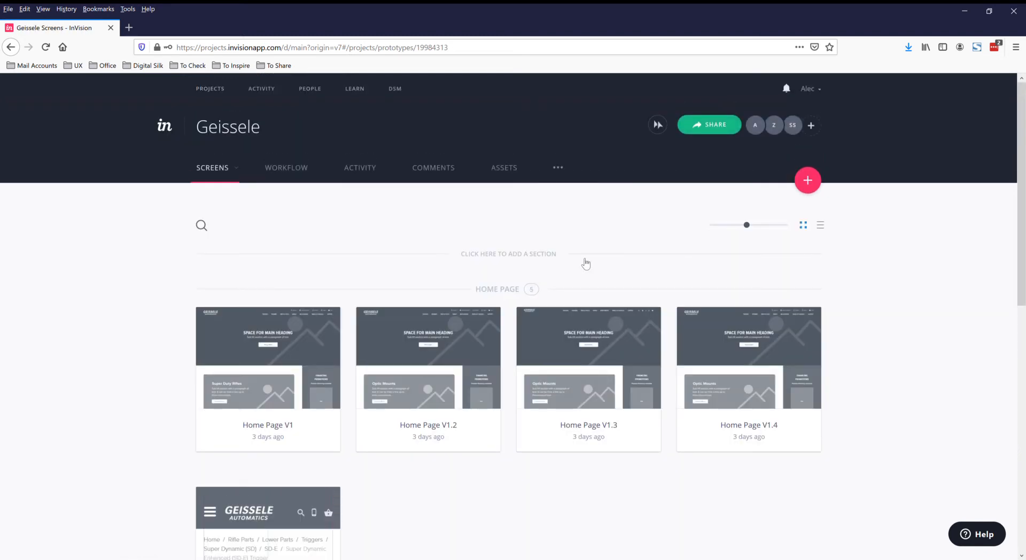
- Preview the Home Page V1 screen and show its configuration options
mouse_move(325, 382)
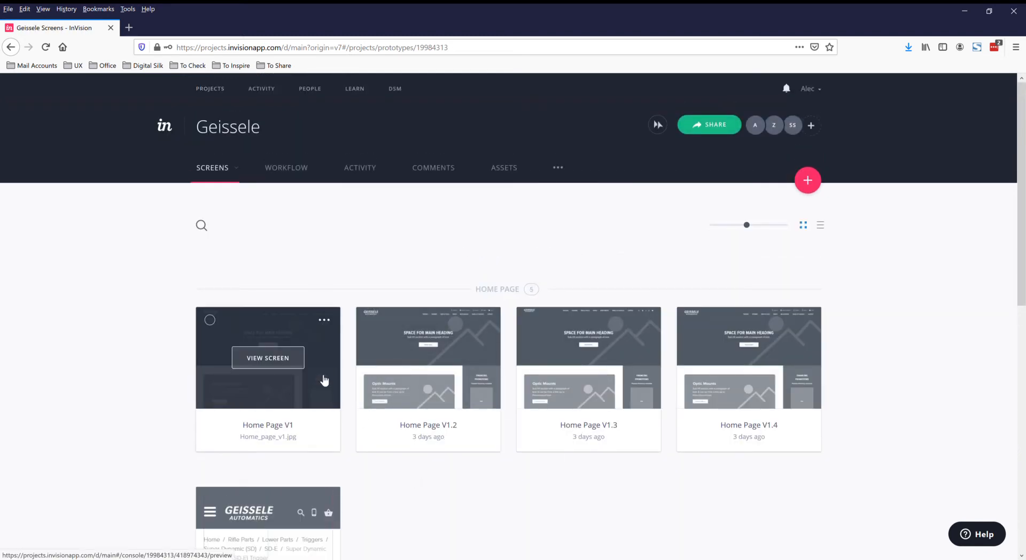
left_click(324, 381)
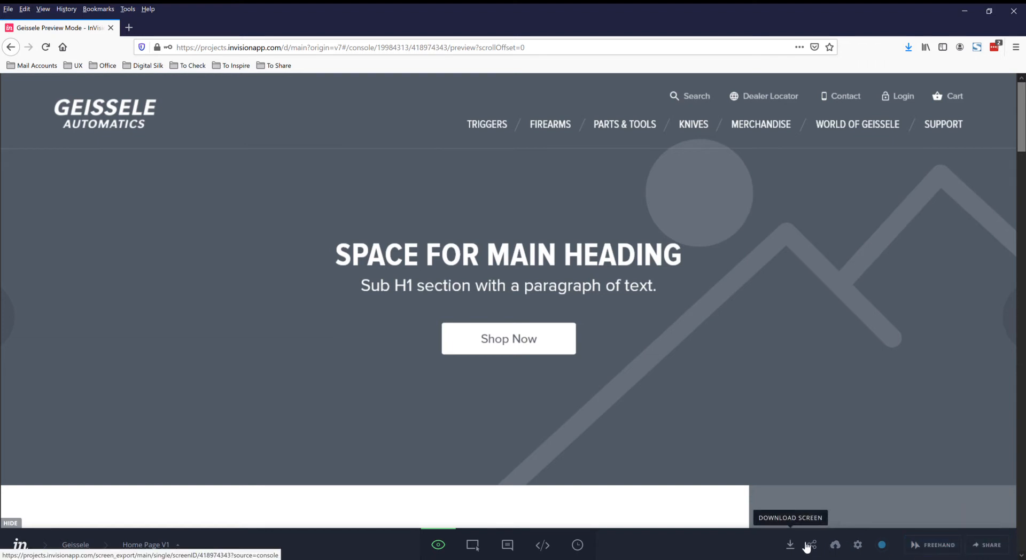
left_click(859, 546)
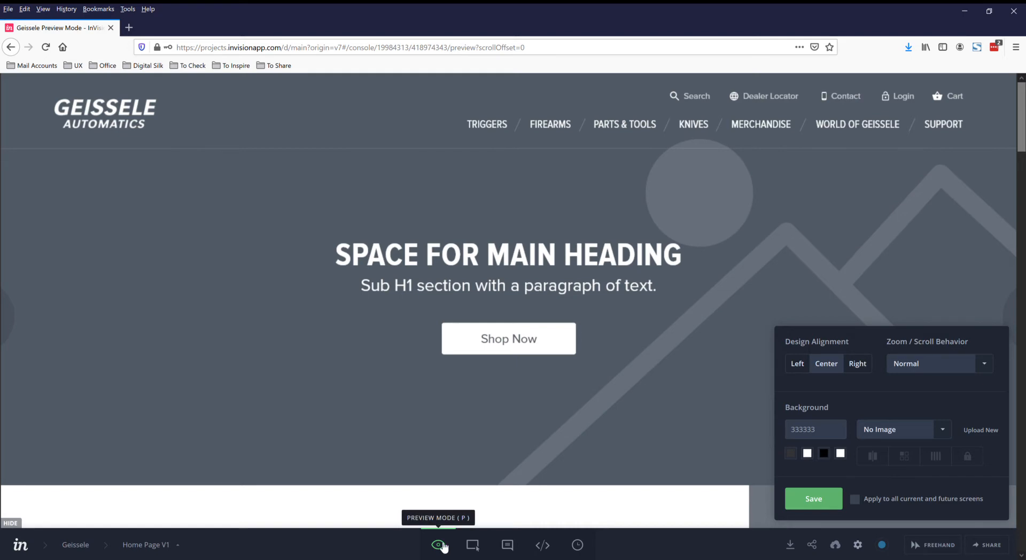
- Return to the Geissele screens overview, look through its sections, and preview the R-Product Page V1-Responsive screen
left_click(91, 549)
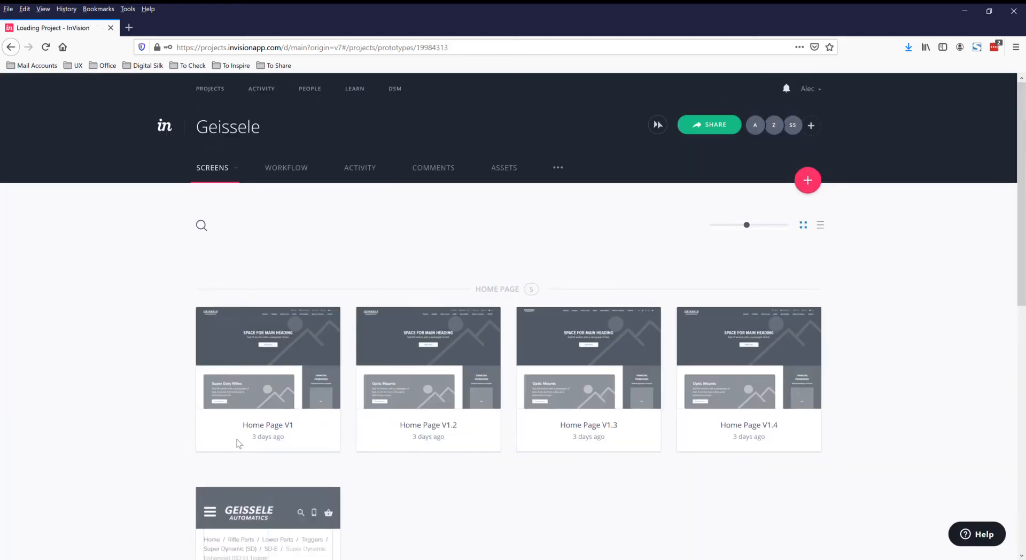
scroll(901, 356, "down", 3)
scroll(902, 356, "down", 5)
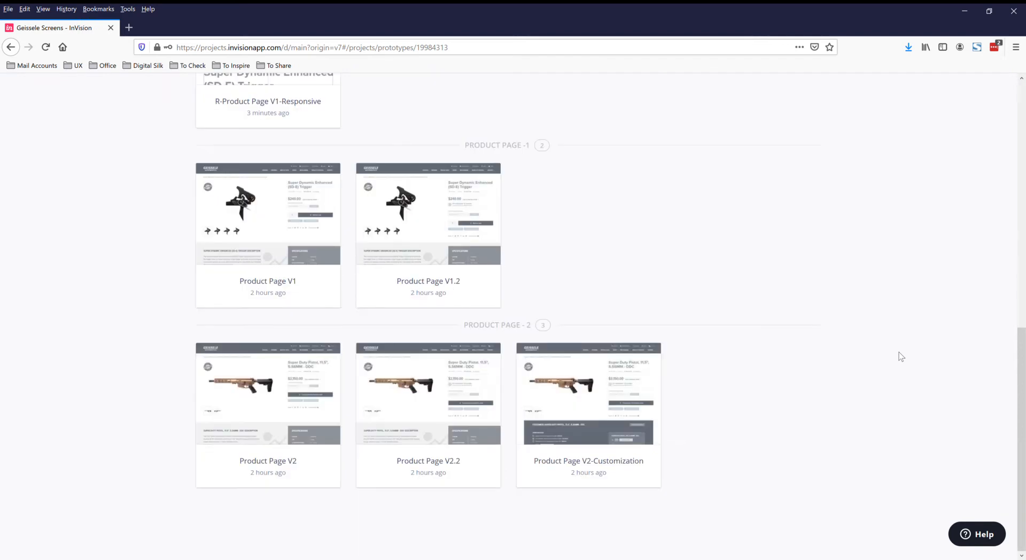
scroll(801, 399, "up", 8)
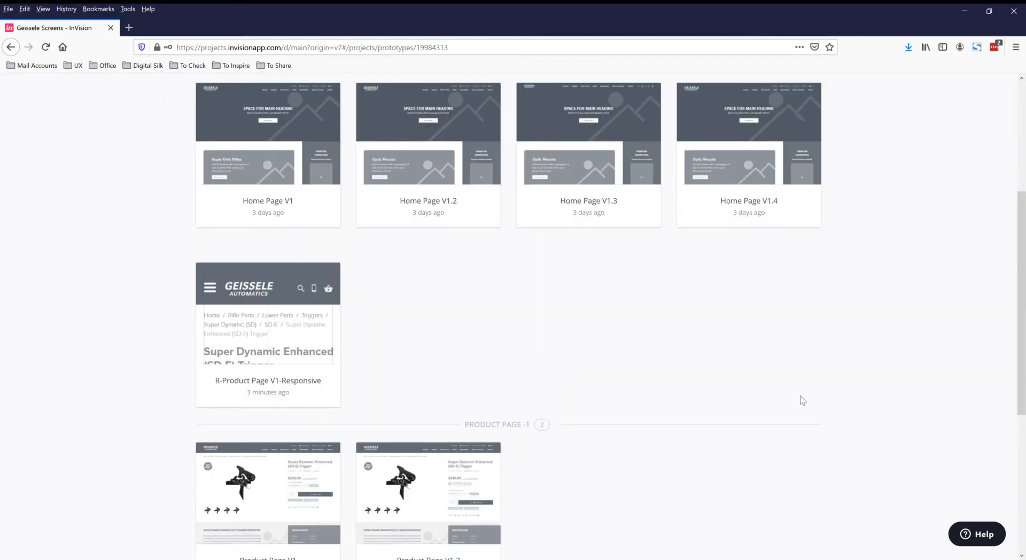
scroll(348, 420, "down", 2)
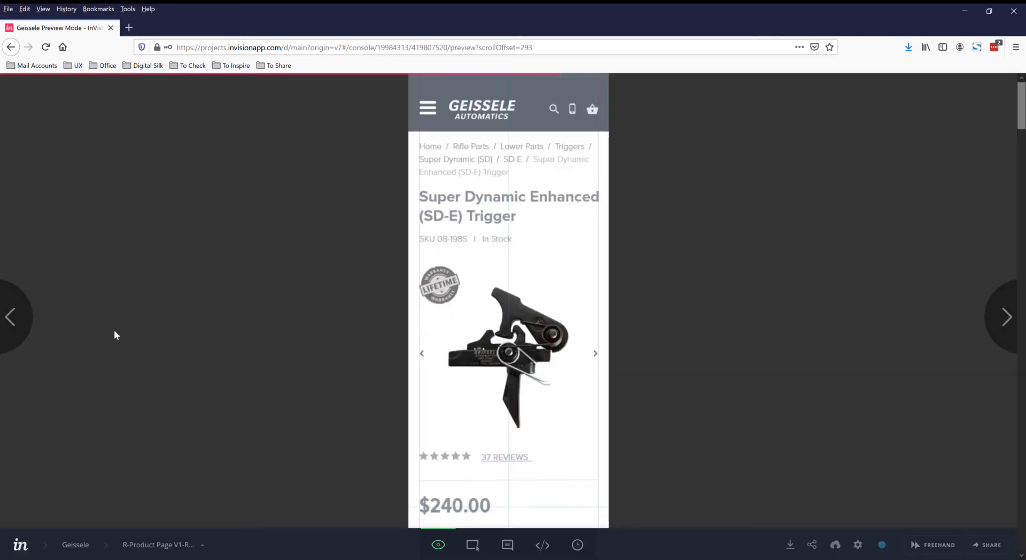
scroll(750, 289, "down", 2)
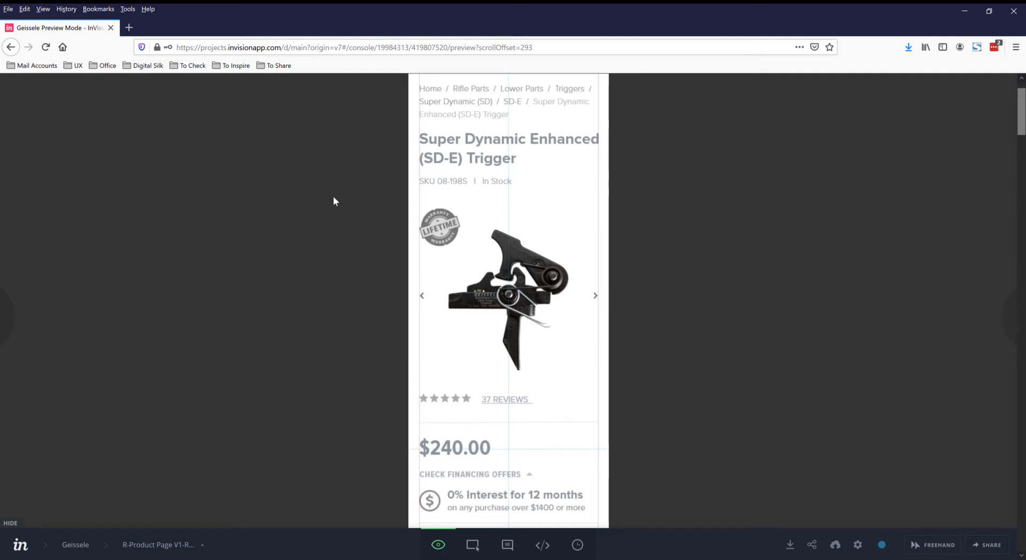
scroll(753, 310, "up", 2)
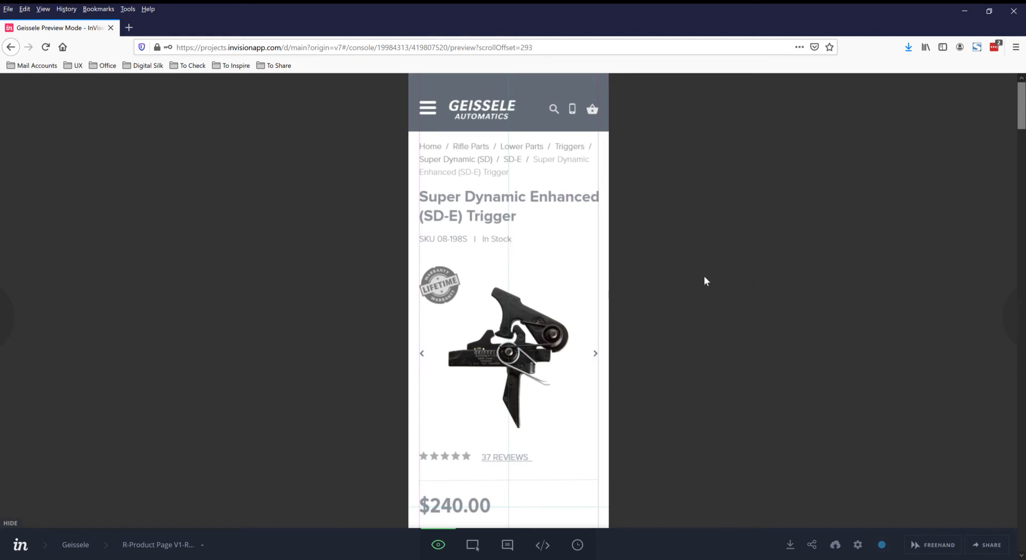
- Try white (ffffff) and black (000000) backgrounds for the responsive product page, and switch back to the dark grey swatch
left_click(858, 545)
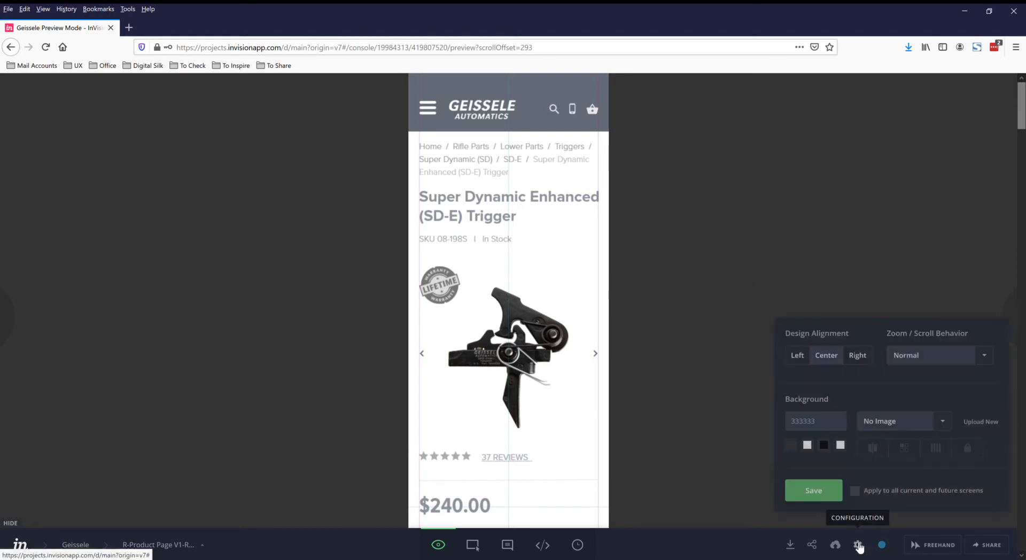
left_click(811, 459)
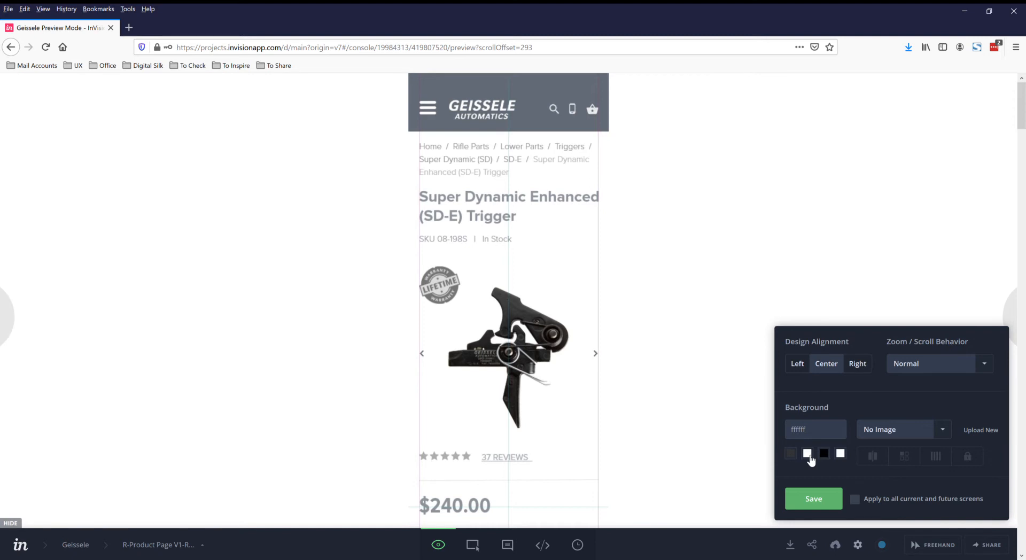
left_click(824, 455)
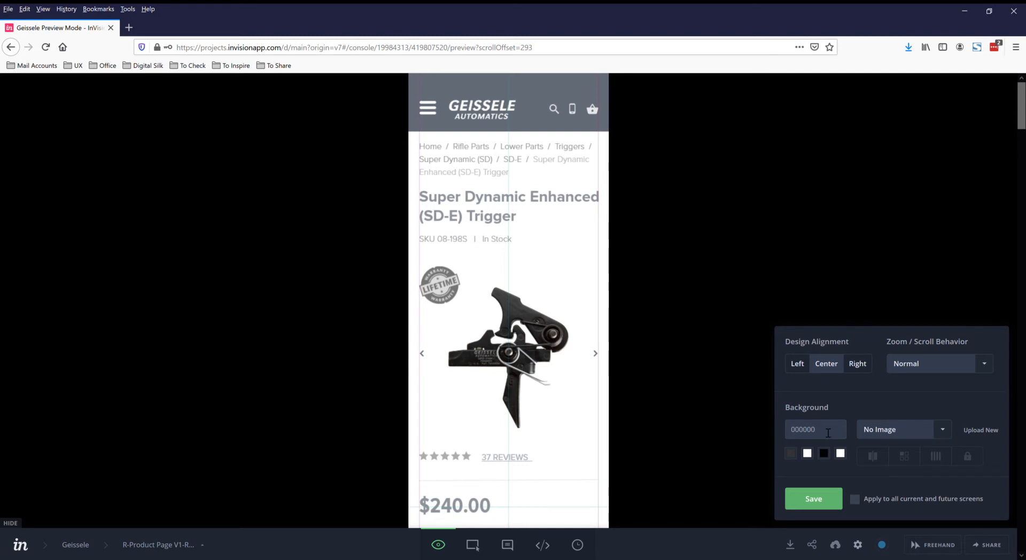
left_click(791, 454)
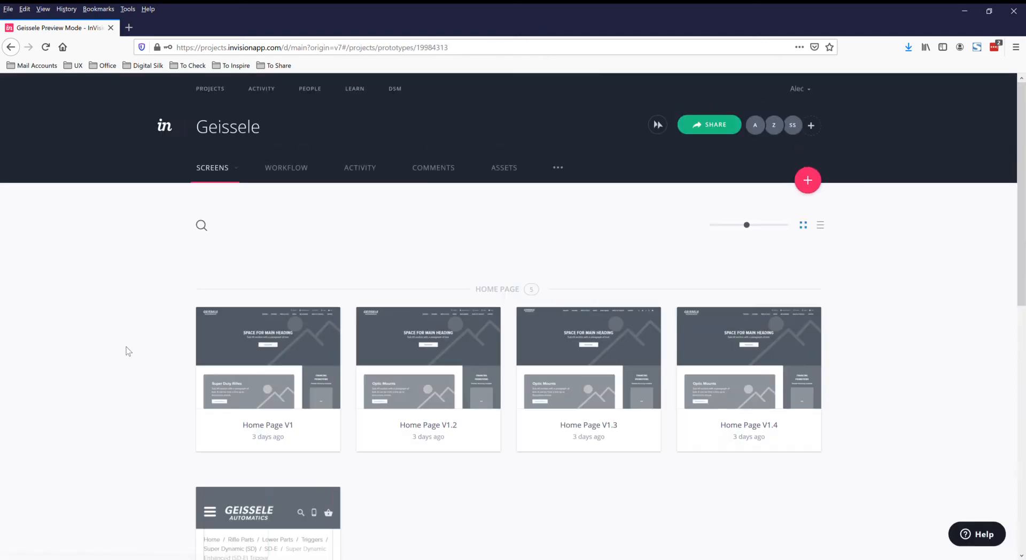
- Preview the Home Page V1 screen from the Geissele project and look over its upper sections
left_click(329, 384)
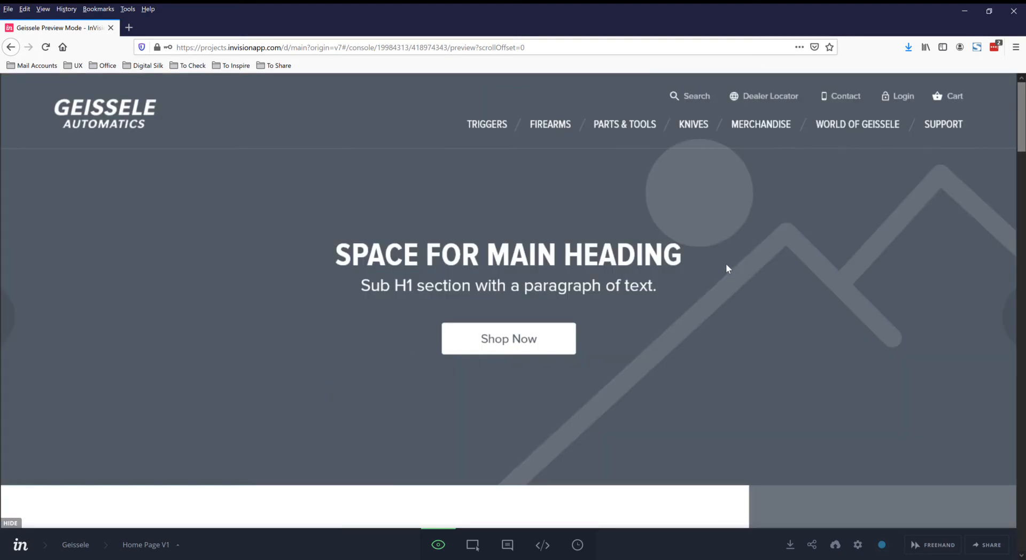
scroll(726, 264, "down", 10)
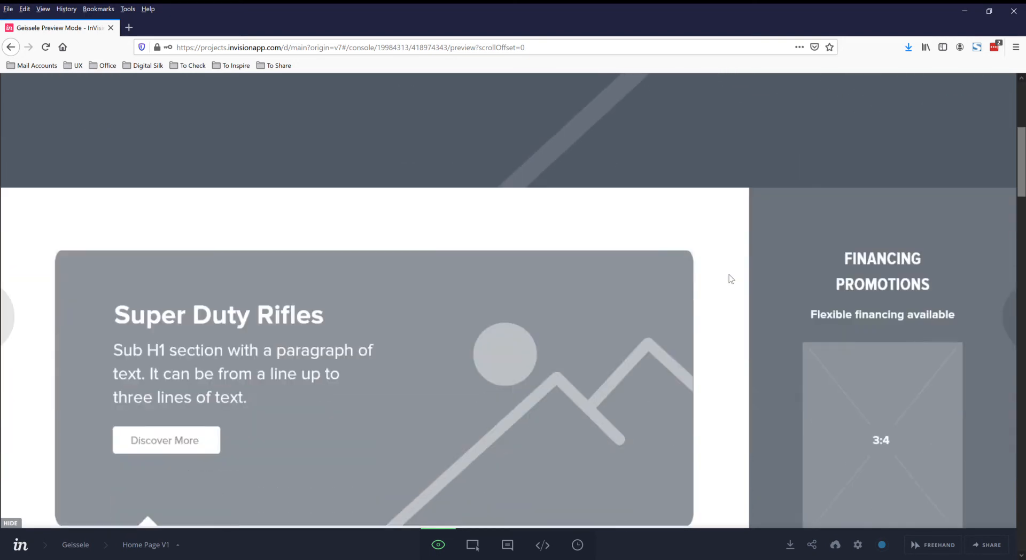
scroll(731, 280, "up", 10)
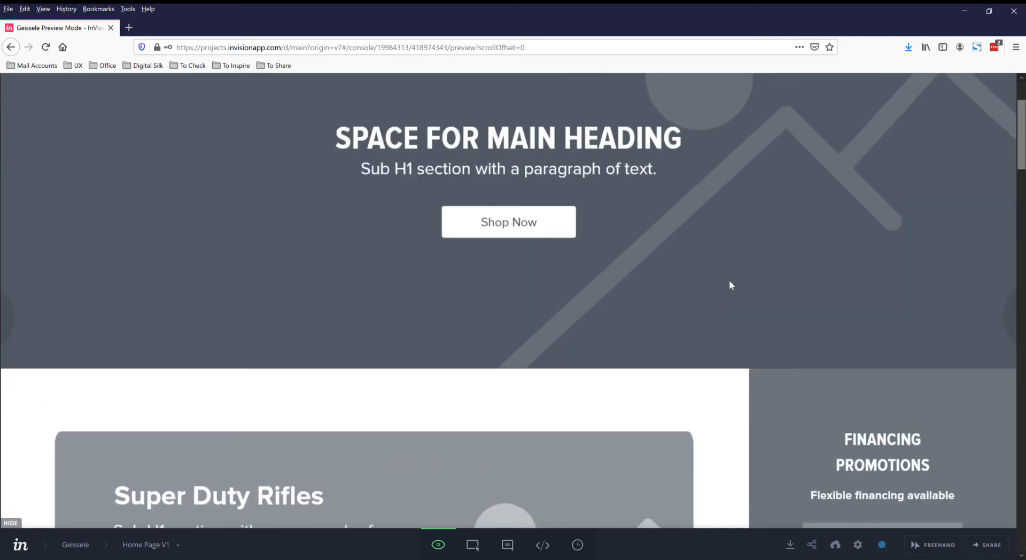
scroll(730, 287, "up", 1)
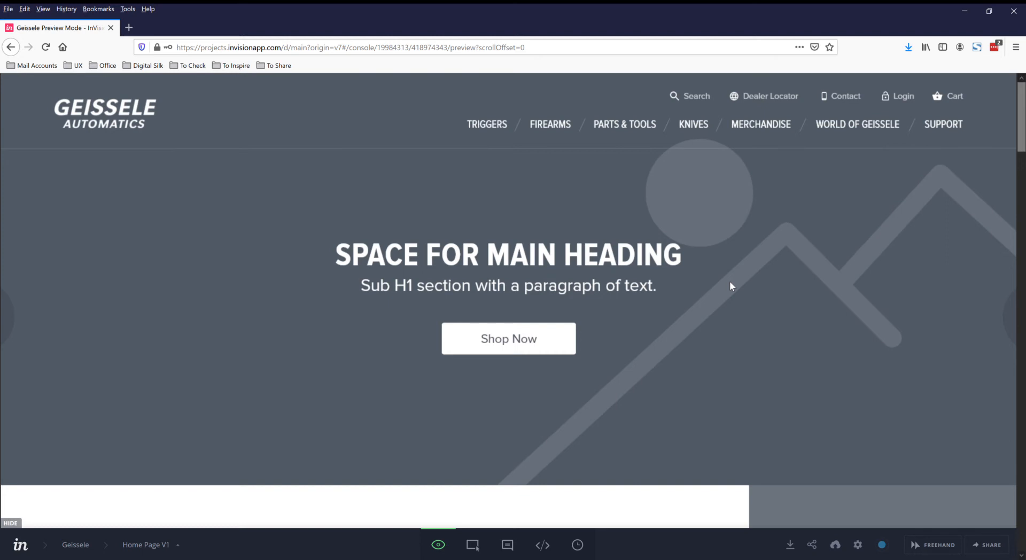
- Show Home Page V1 in the browser's responsive design view at 984 × 795 and examine how its sections display
key("F11")
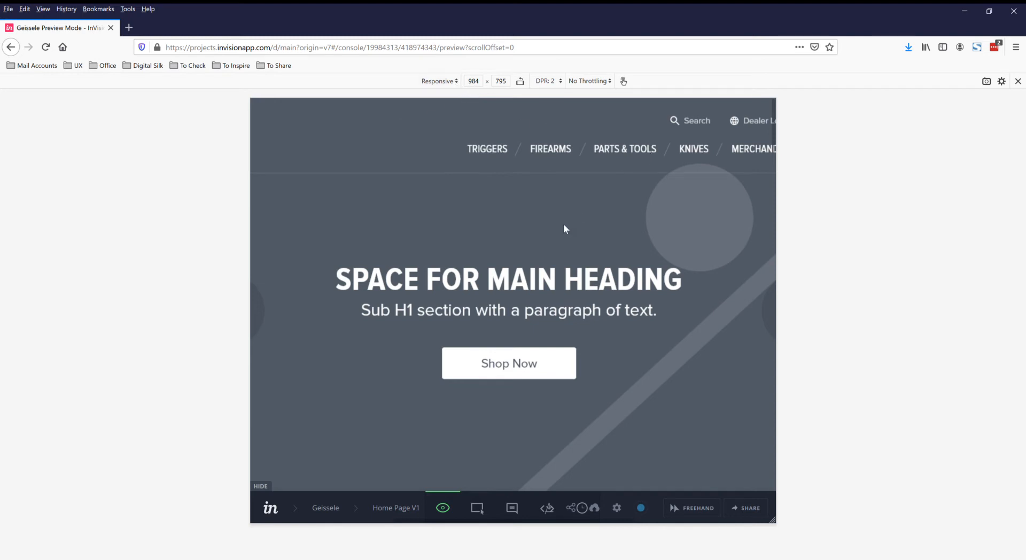
scroll(505, 296, "down", 4)
scroll(507, 301, "down", 3)
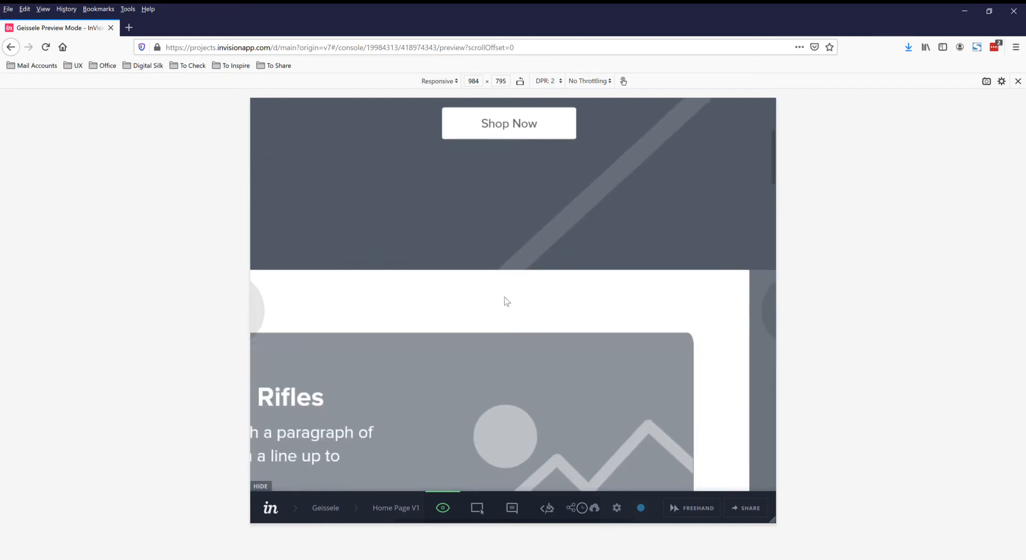
scroll(495, 341, "down", 7)
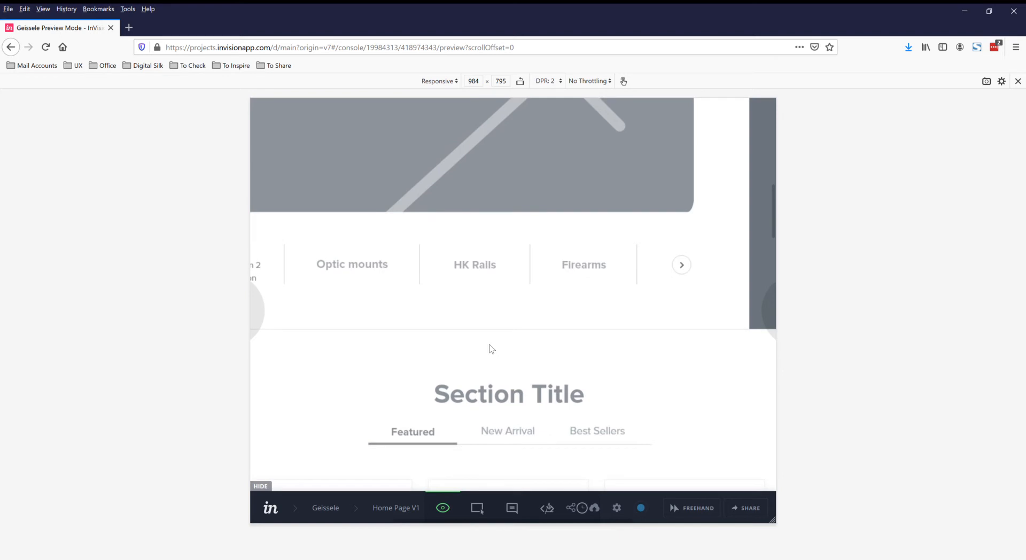
scroll(492, 349, "down", 4)
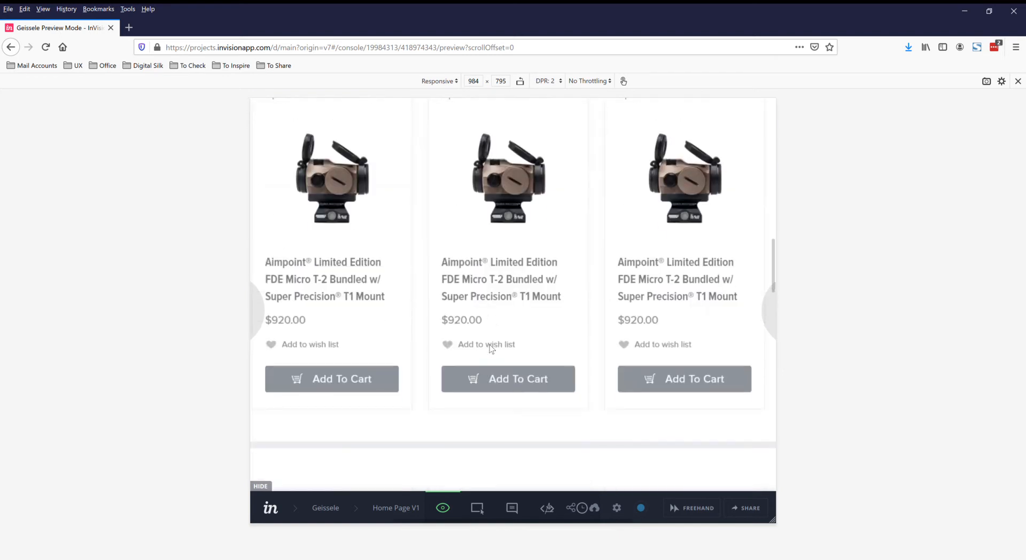
scroll(492, 349, "down", 4)
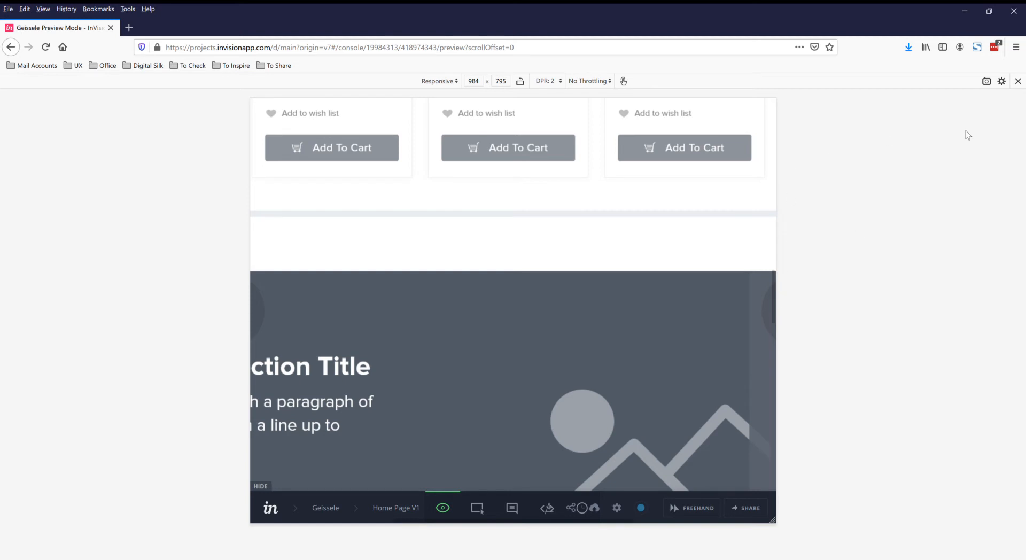
scroll(543, 316, "up", 5)
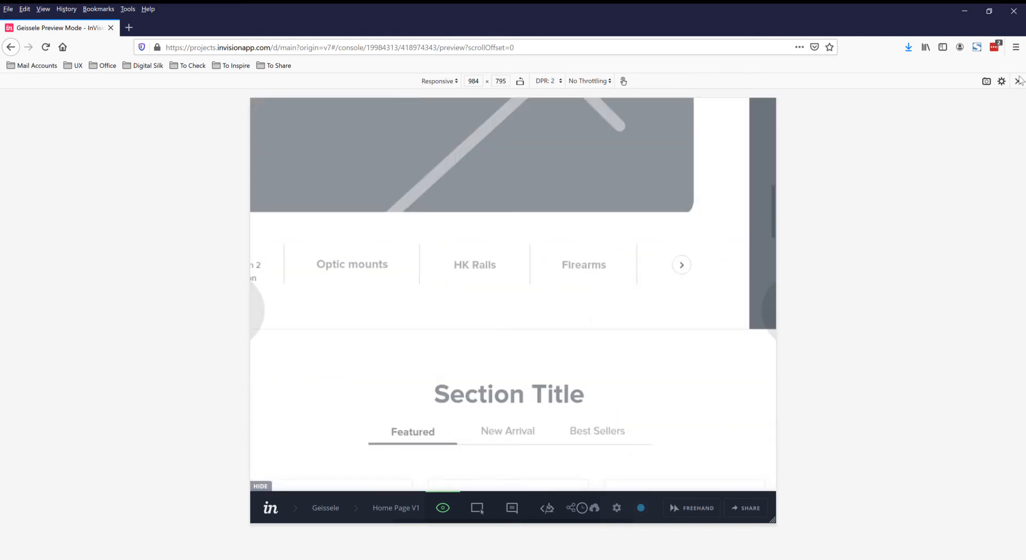
- Leave the responsive design view and set Home Page V1's zoom/scroll behavior to Scale Down to Browser Width, saving the setting
left_click(1018, 82)
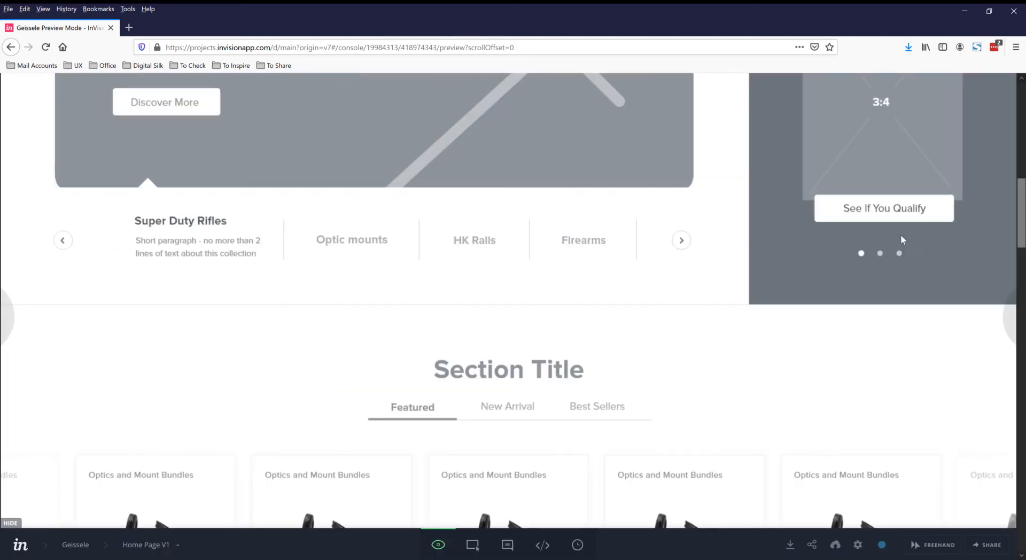
left_click(858, 547)
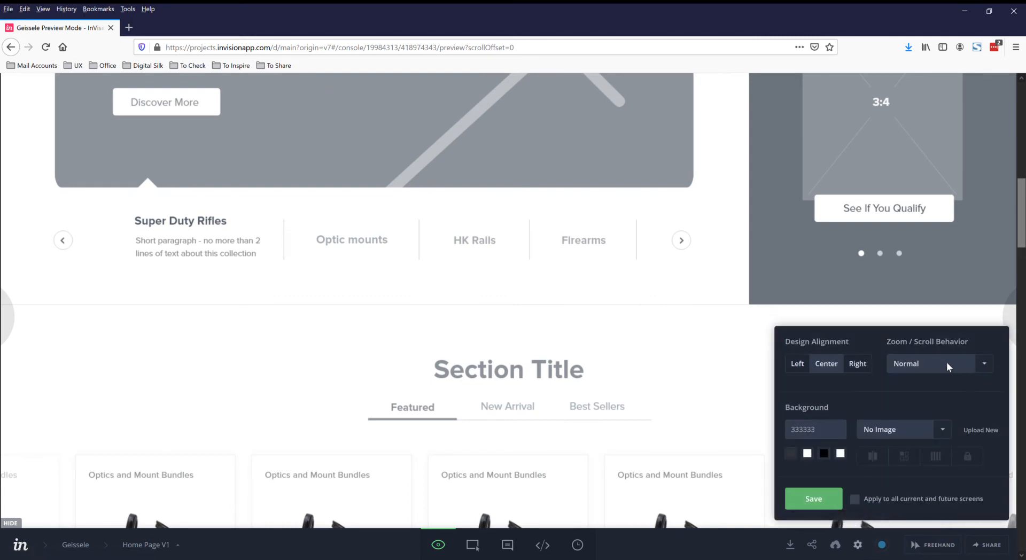
left_click(948, 363)
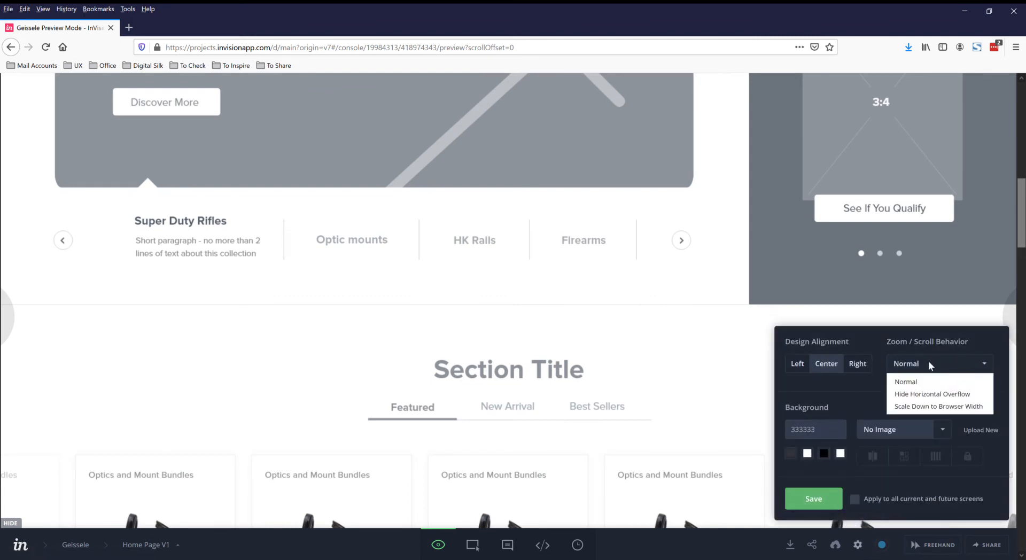
left_click(938, 407)
left_click(822, 500)
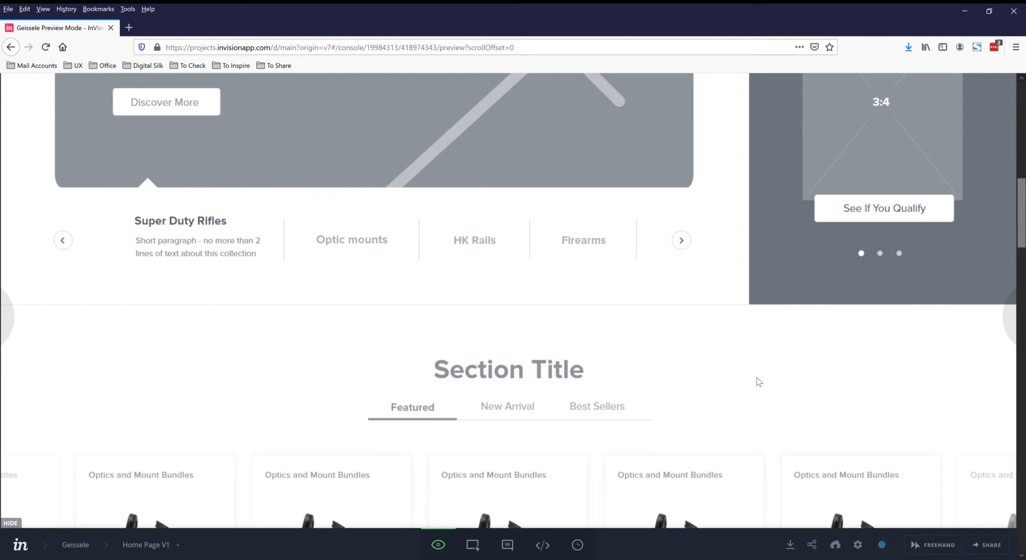
- Check how Home Page V1 scales in the browser's responsive design view at 984 × 795
key("ctrl+shift+m")
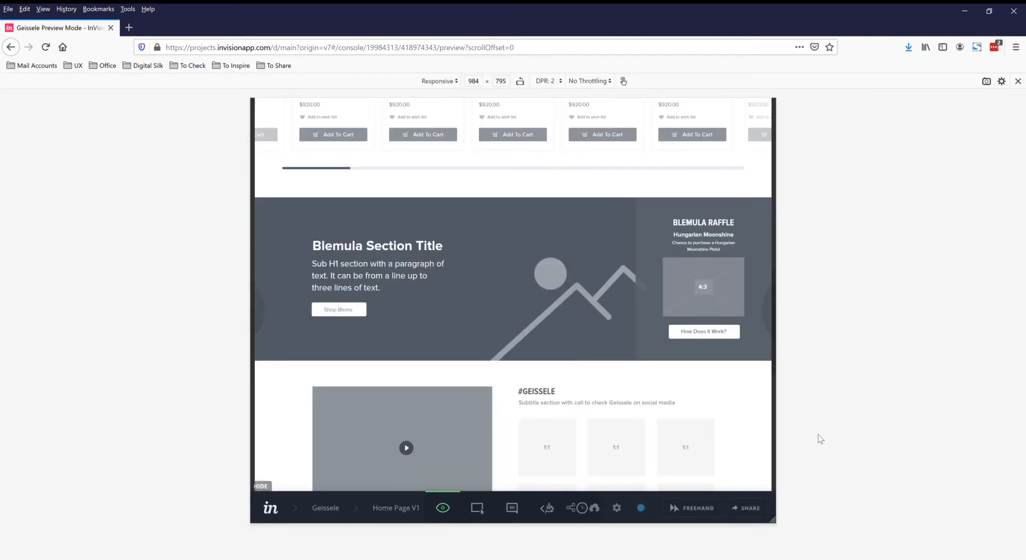
scroll(725, 402, "up", 10)
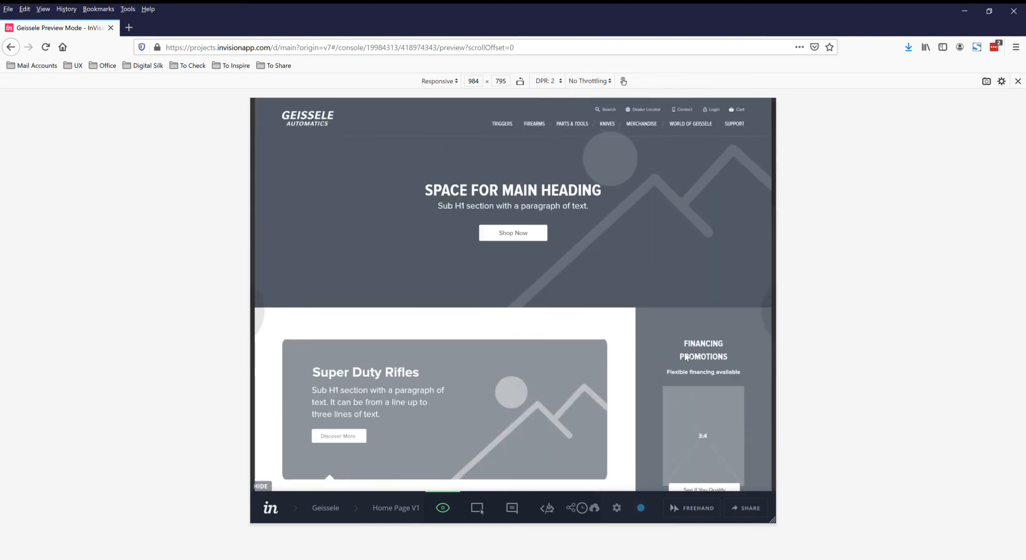
left_click_drag(778, 520, 799, 508)
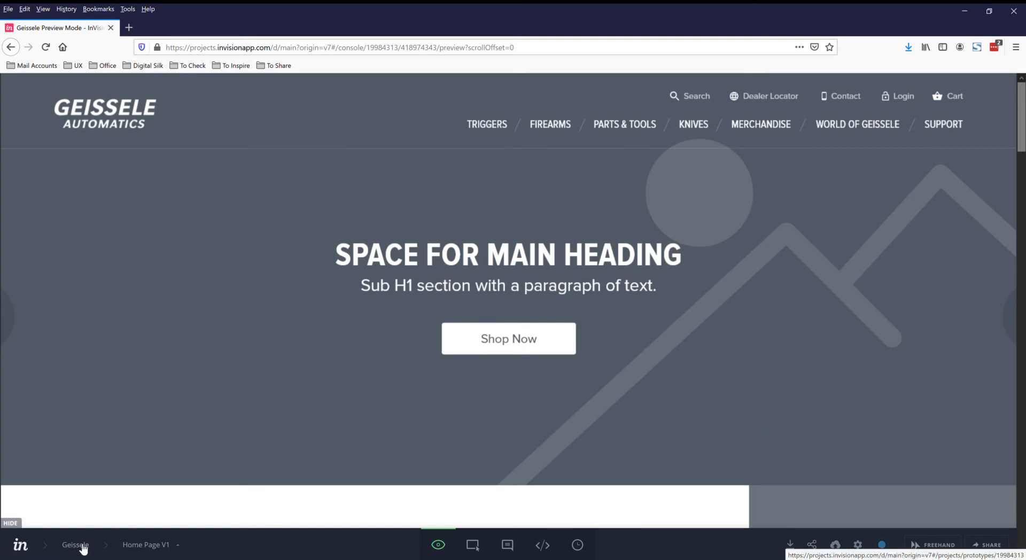
- Return to the projects list, open the Boothbay project, and preview its Homepage screen
left_click(19, 545)
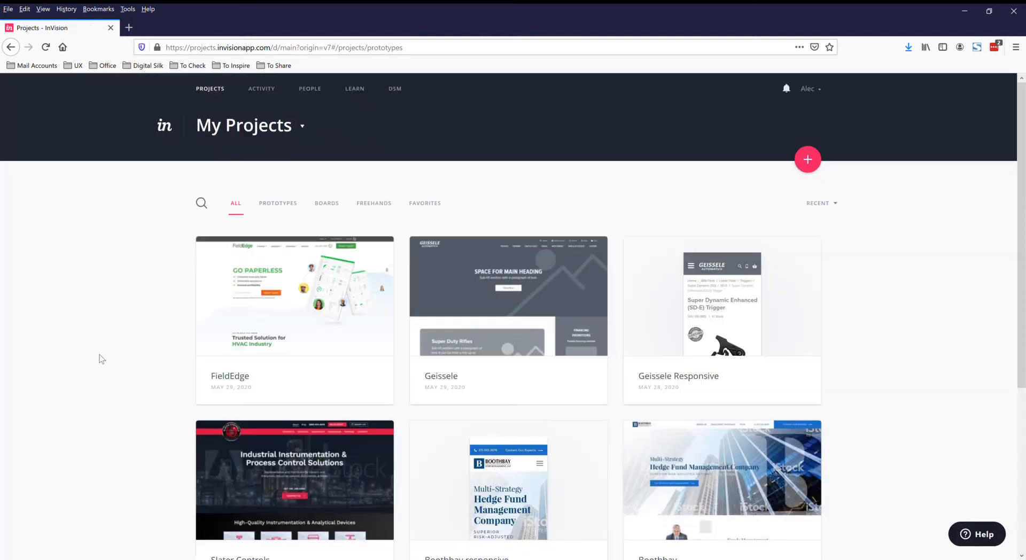
scroll(100, 355, "down", 3)
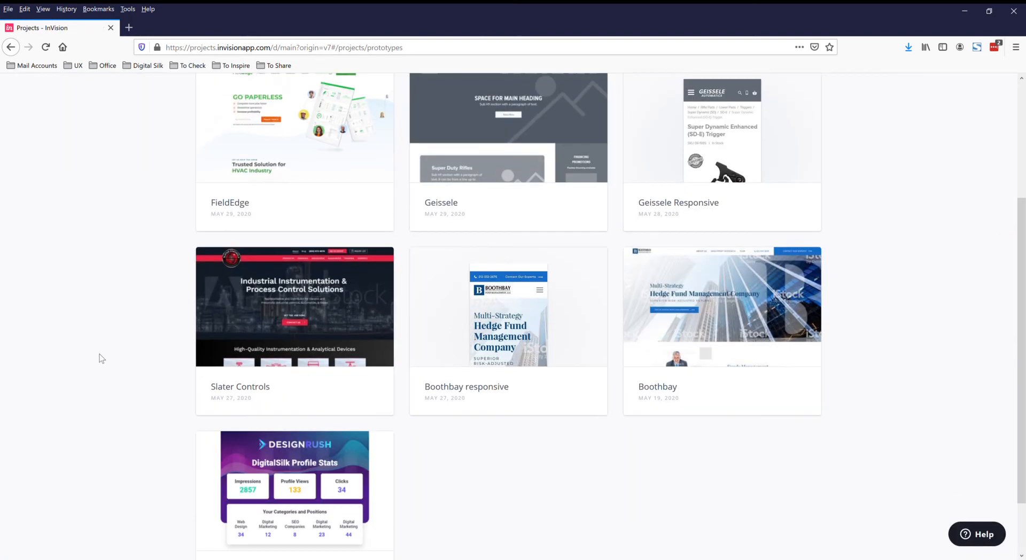
left_click(795, 319)
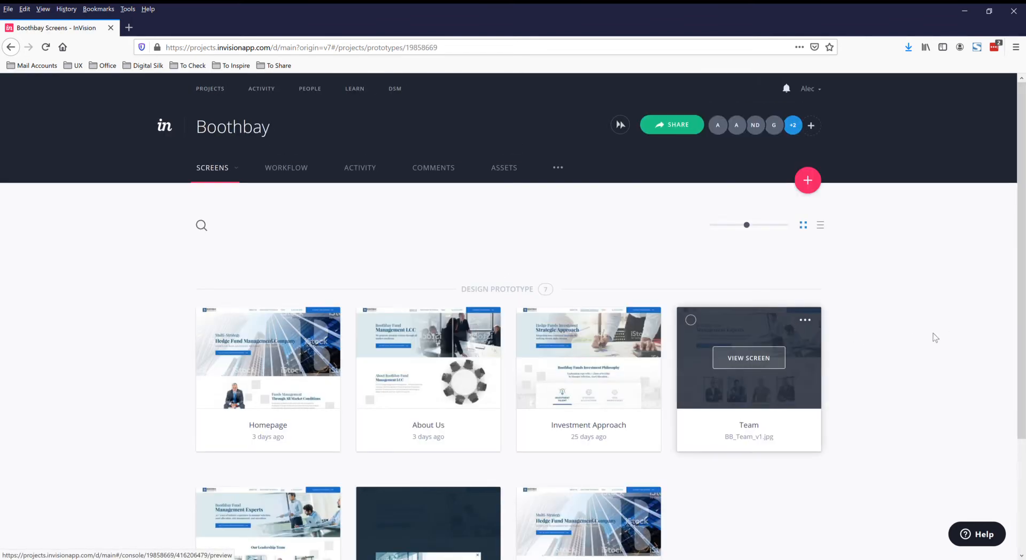
scroll(894, 339, "down", 3)
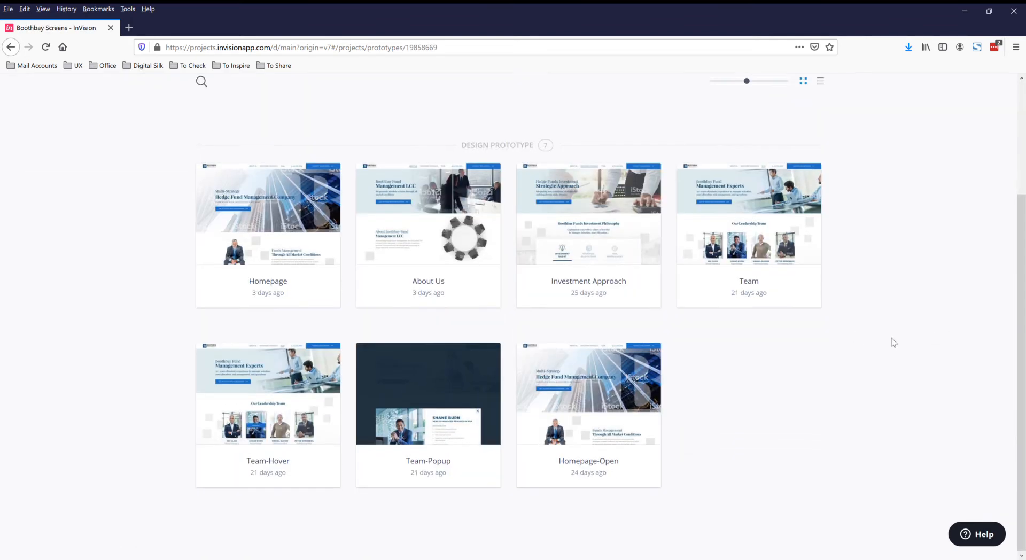
left_click(316, 233)
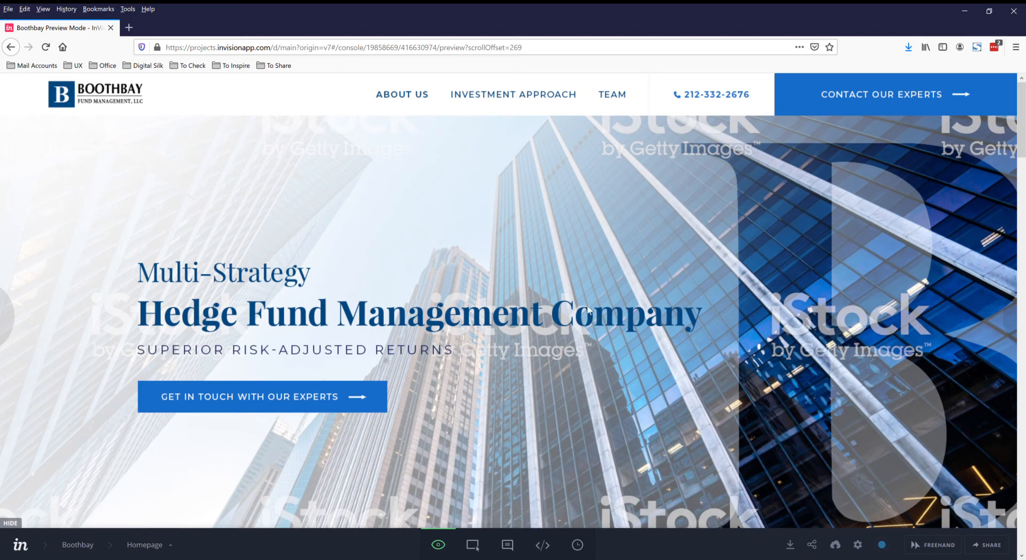
- Switch the Boothbay Homepage to Build mode and examine its header hotspots and the page down to the footer
left_click(475, 546)
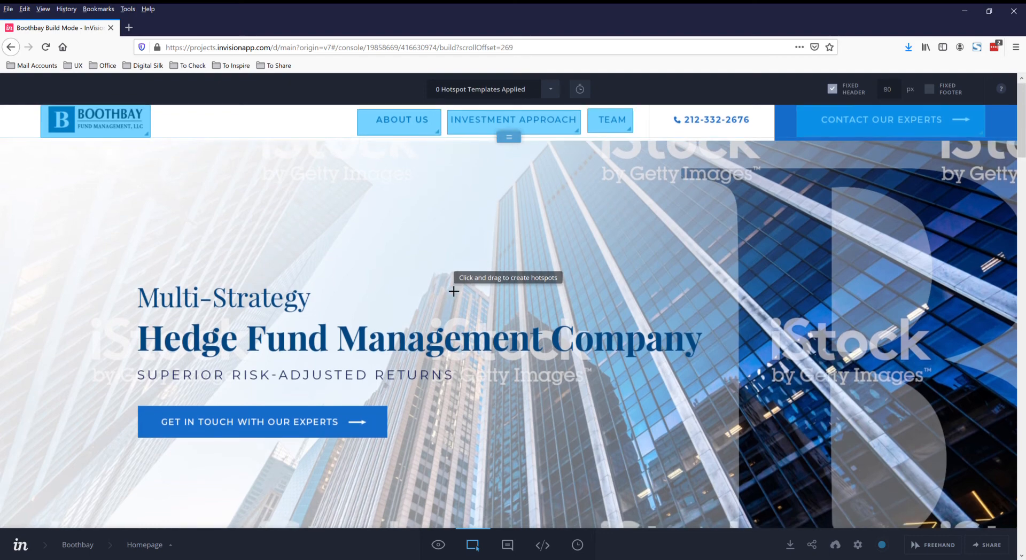
scroll(455, 287, "down", 5)
scroll(454, 291, "down", 3)
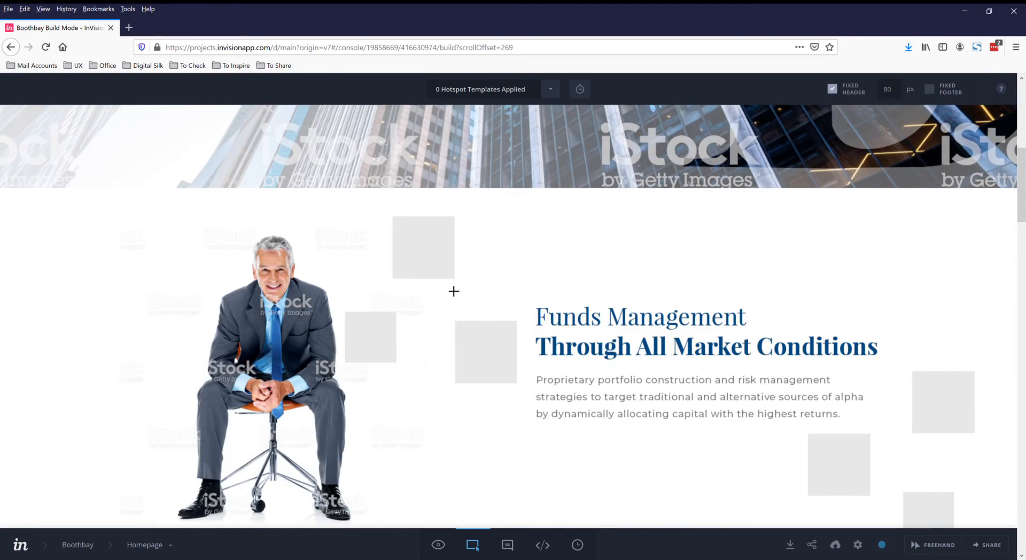
scroll(453, 292, "up", 10)
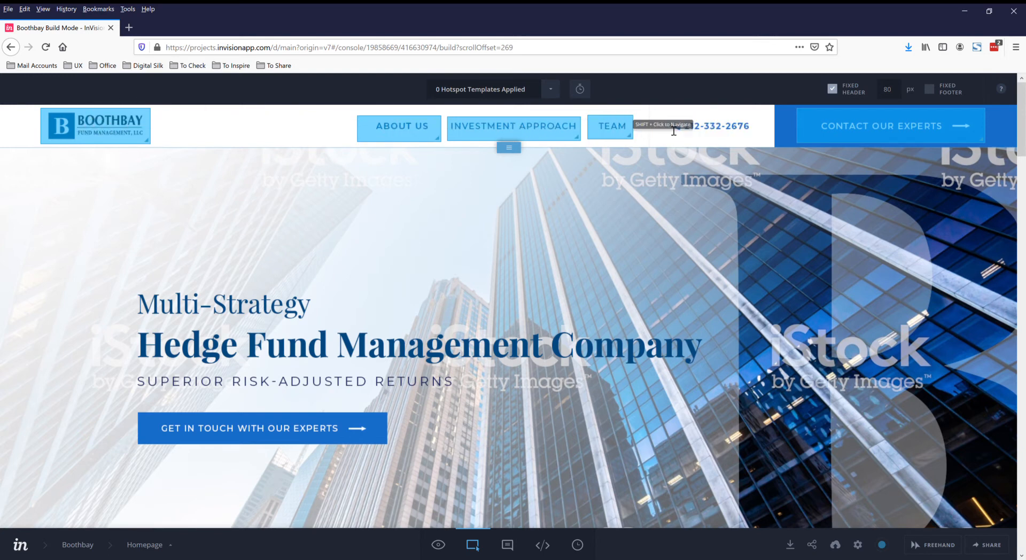
left_click_drag(1022, 146, 1022, 358)
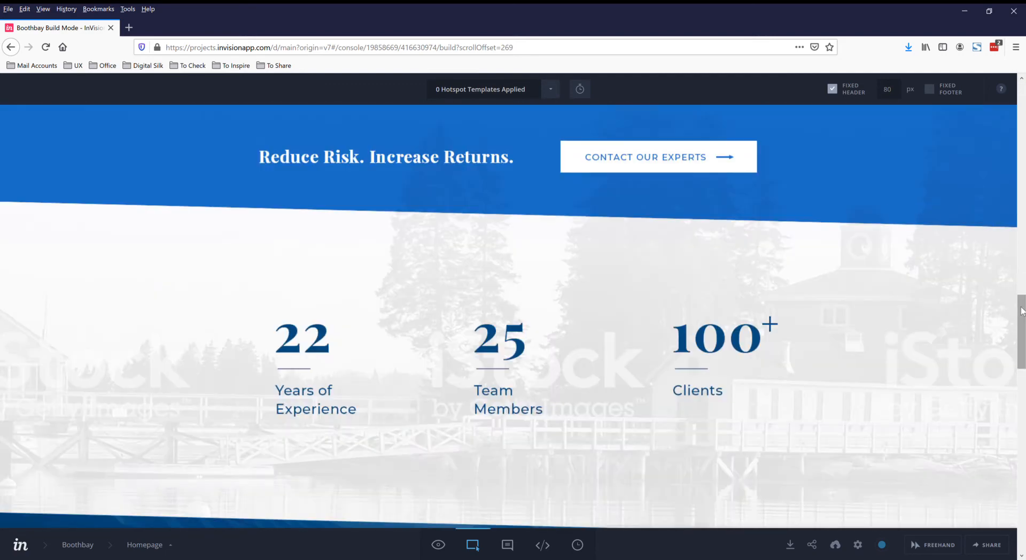
left_click(1020, 462)
left_click_drag(1020, 463, 1021, 553)
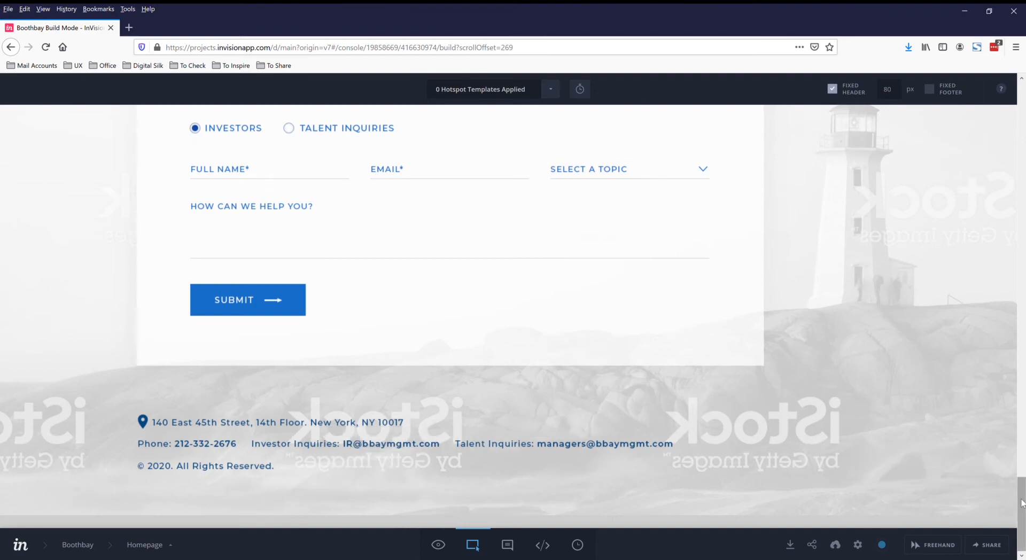
scroll(1022, 470, "up", 1)
left_click_drag(1022, 470, 1011, 82)
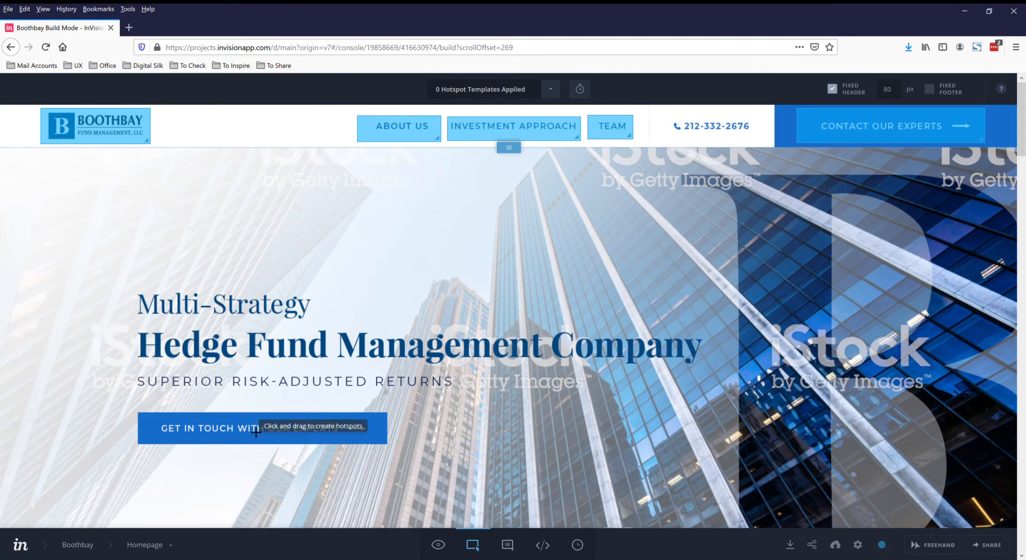
- Create a hotspot around the hero's Get In Touch With Our Experts button, link it to the Team screen, and save it
scroll(266, 432, "down", 3)
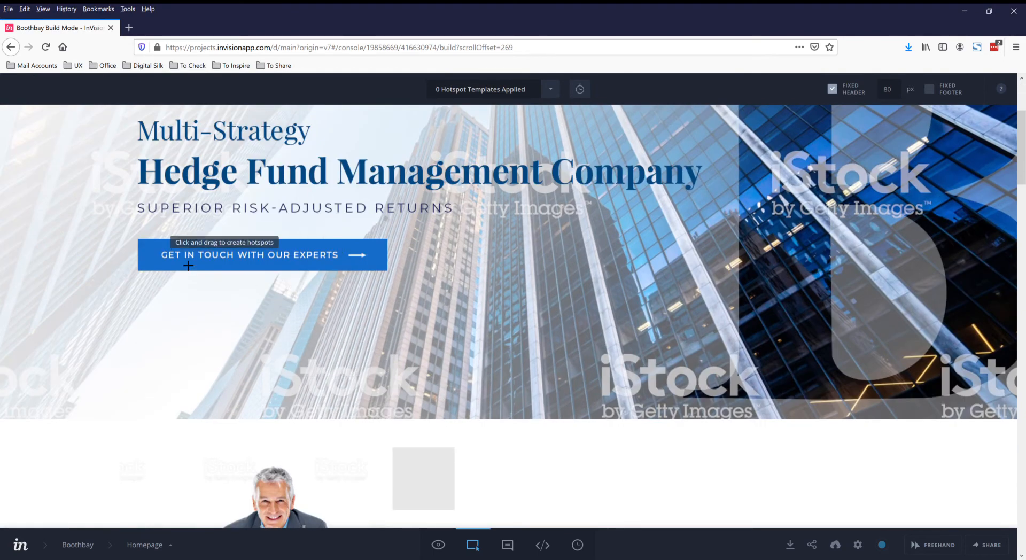
mouse_move(130, 228)
left_mouse_down()
mouse_move(397, 265)
mouse_move(422, 296)
mouse_move(407, 289)
left_mouse_up()
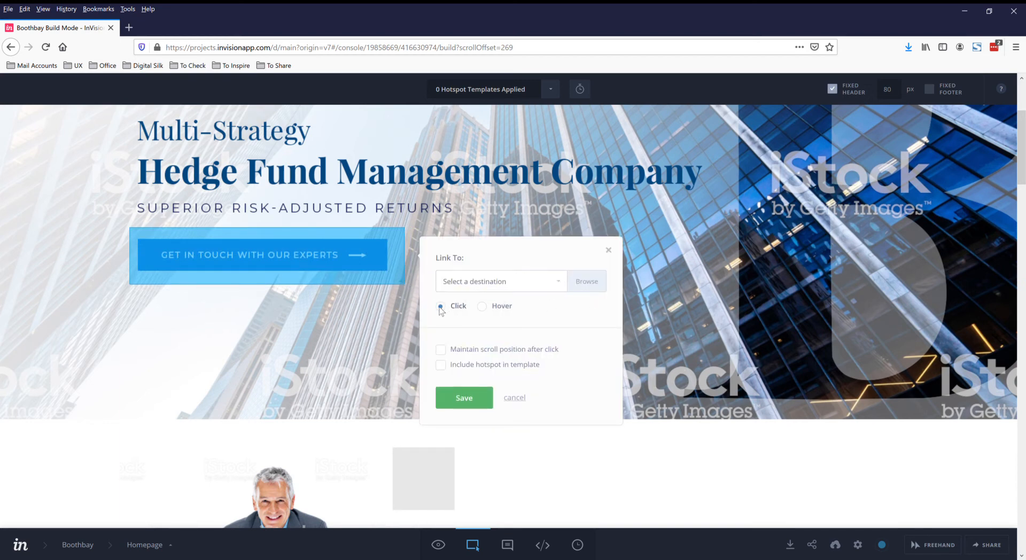
left_click(556, 282)
left_click_drag(563, 321, 560, 413)
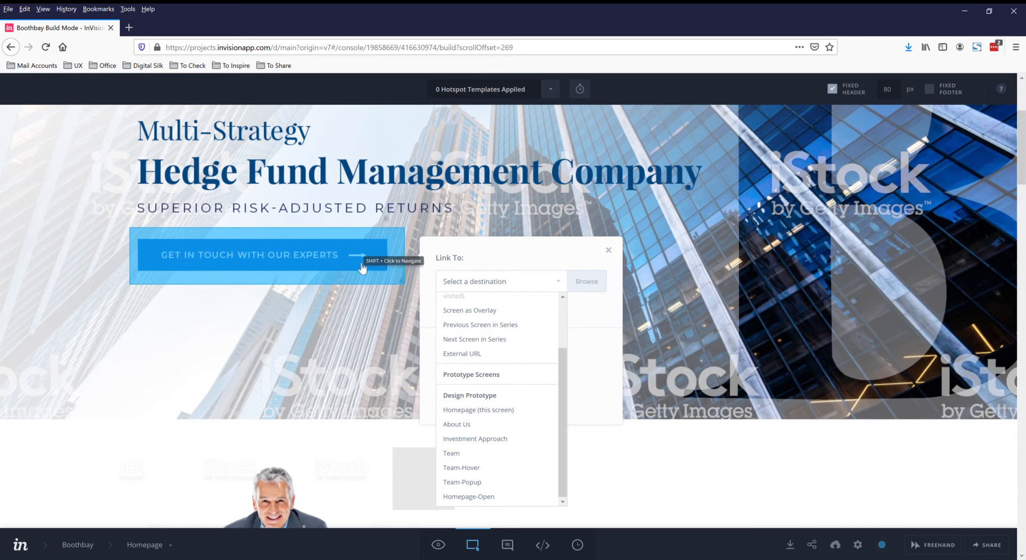
left_click(452, 454)
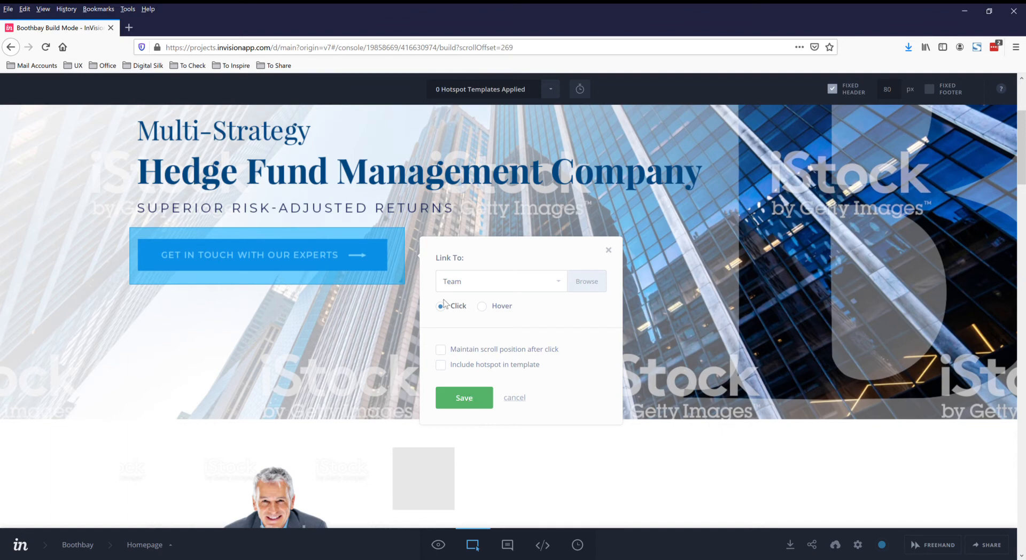
left_click(467, 397)
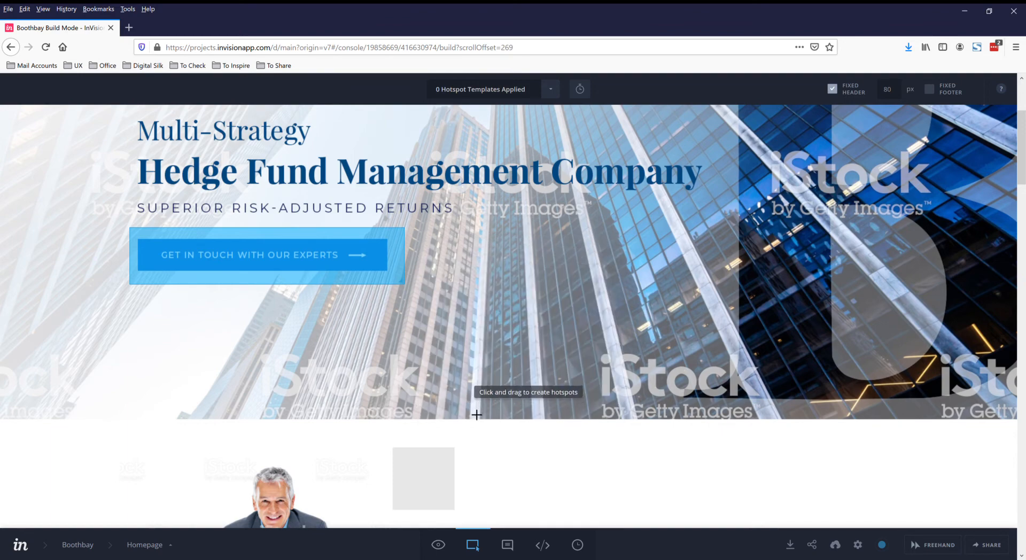
- Preview the Homepage, follow the Get In Touch With Our Experts hotspot, and look over the leadership section of the Team screen
left_click(439, 545)
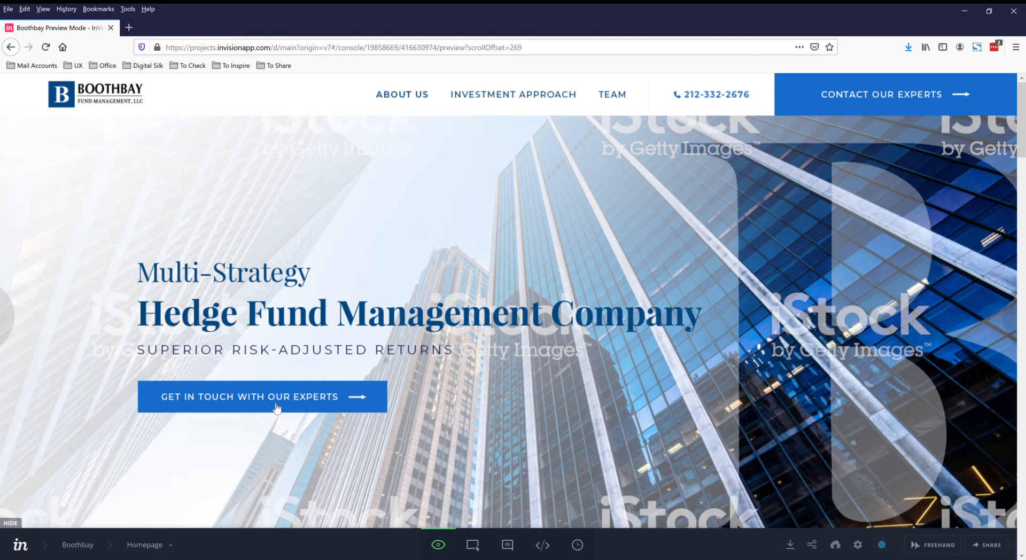
left_click(356, 406)
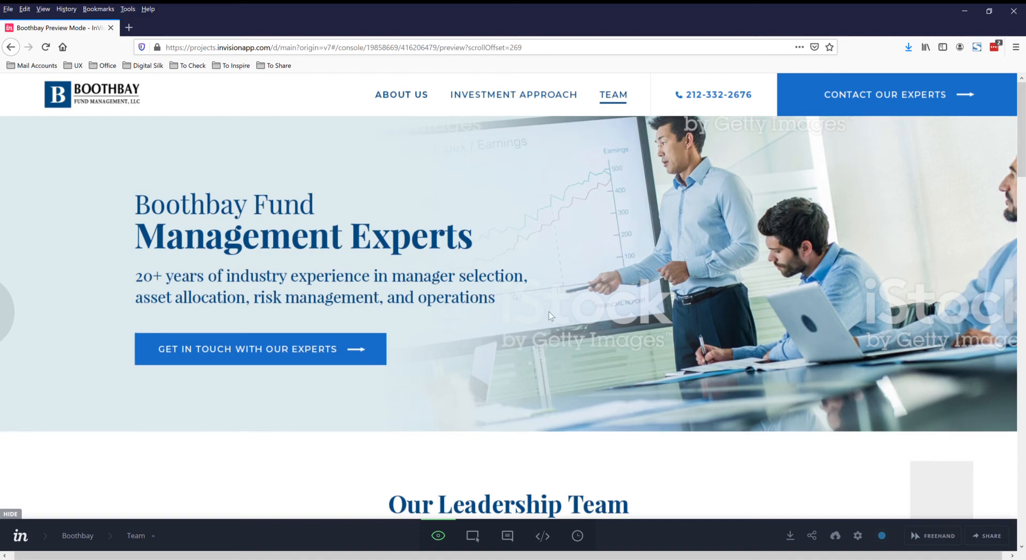
scroll(444, 294, "down", 3)
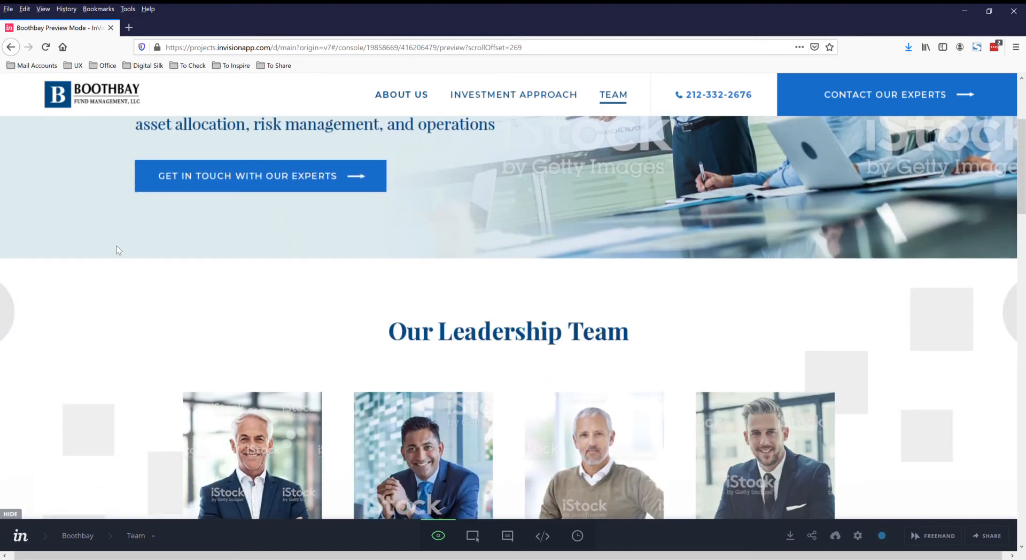
scroll(114, 260, "down", 2)
scroll(113, 276, "down", 1)
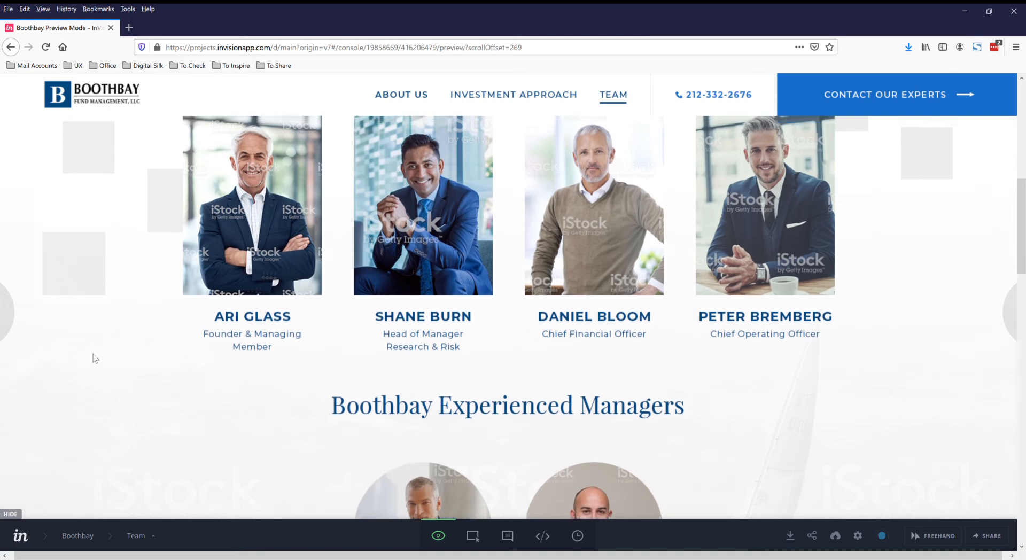
scroll(93, 354, "up", 1)
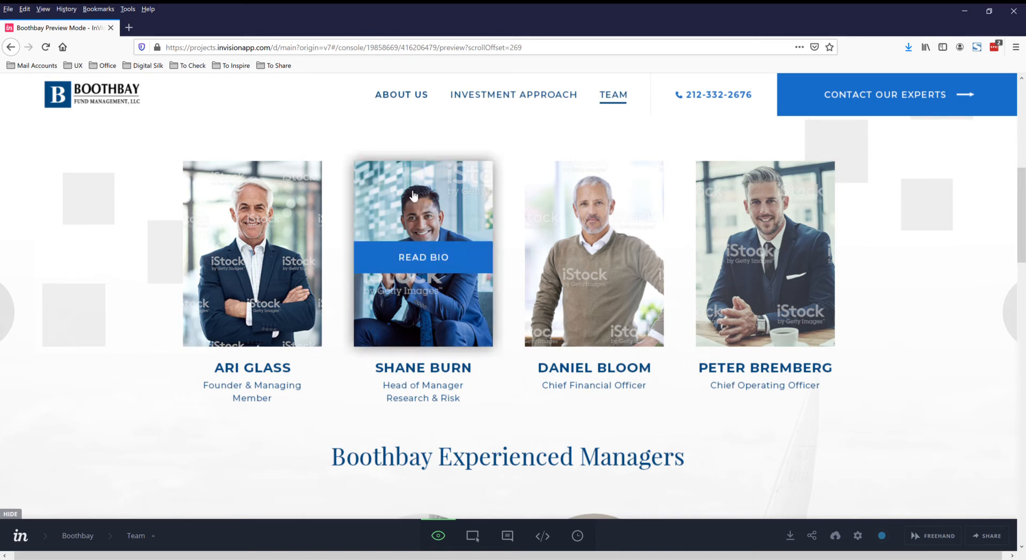
- Switch the Team screen to Build mode and inspect the second leader photo's hotspot settings and available link destinations
left_click(481, 538)
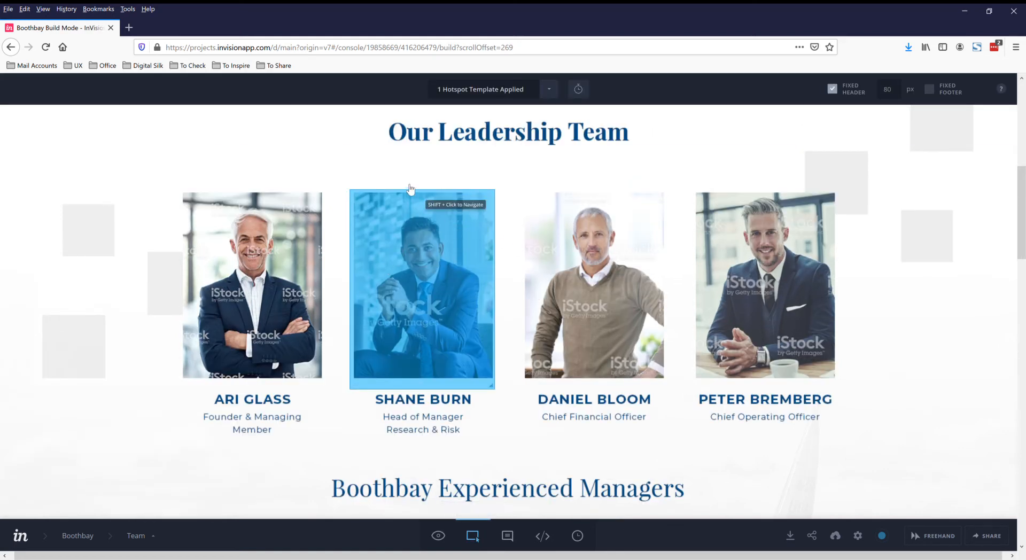
left_click(418, 225)
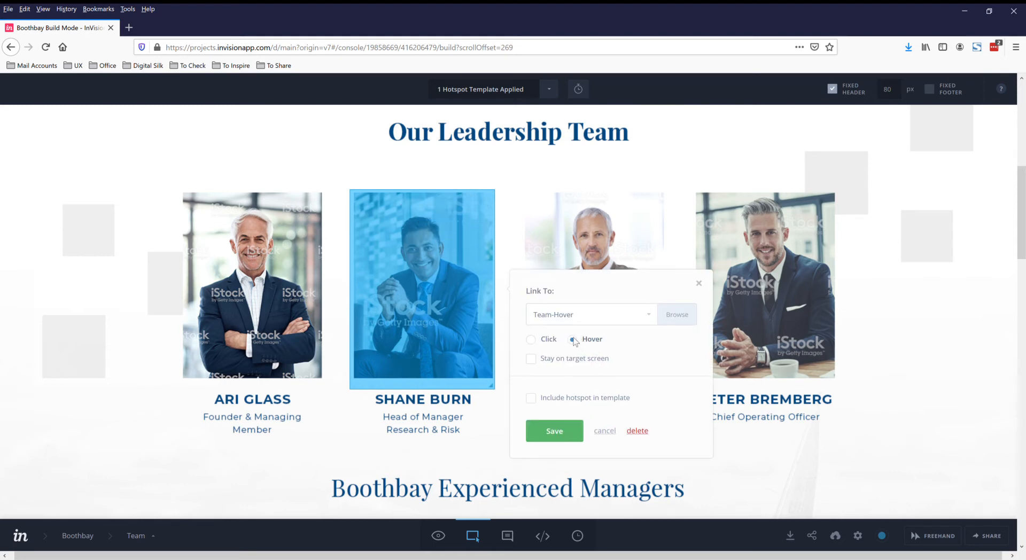
left_click(652, 319)
scroll(636, 394, "down", 3)
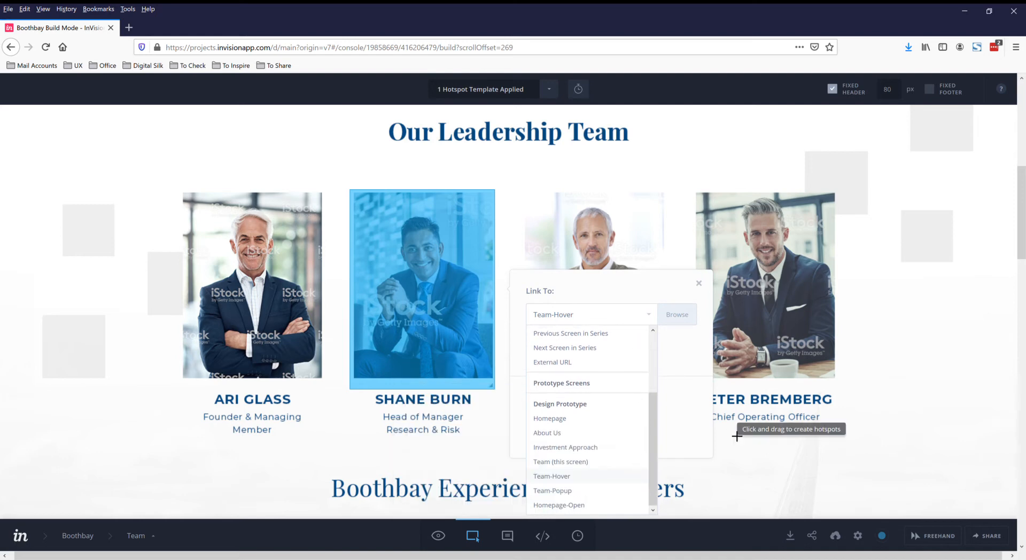
scroll(711, 455, "down", 3)
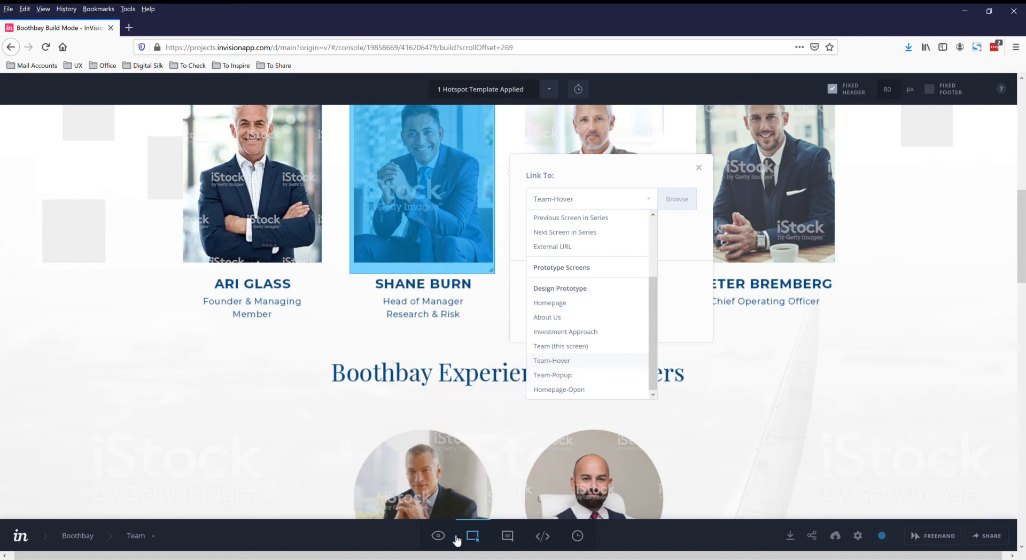
- Preview the Team screen again and test the rollover effect on the second leader's photo
left_click(439, 536)
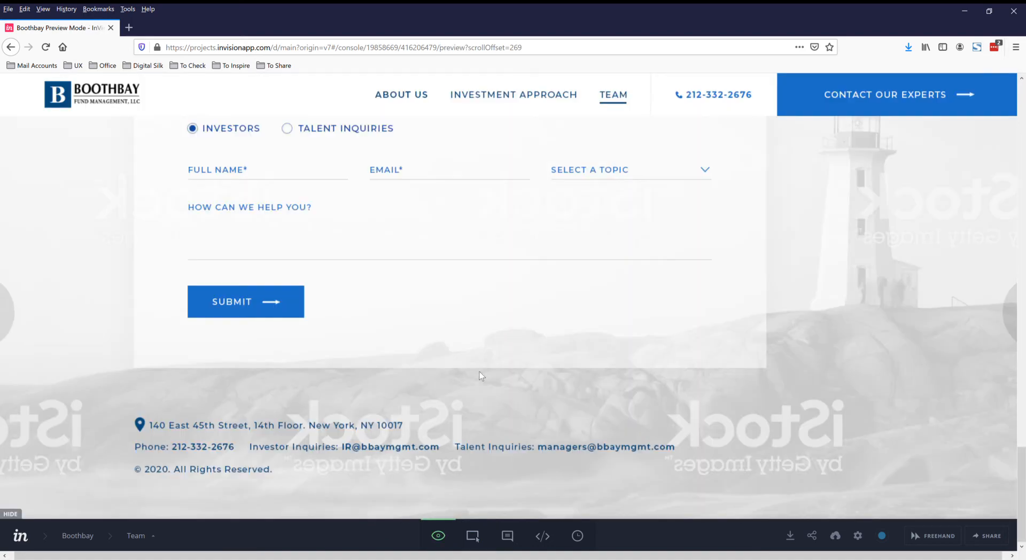
left_click_drag(1021, 453, 1019, 165)
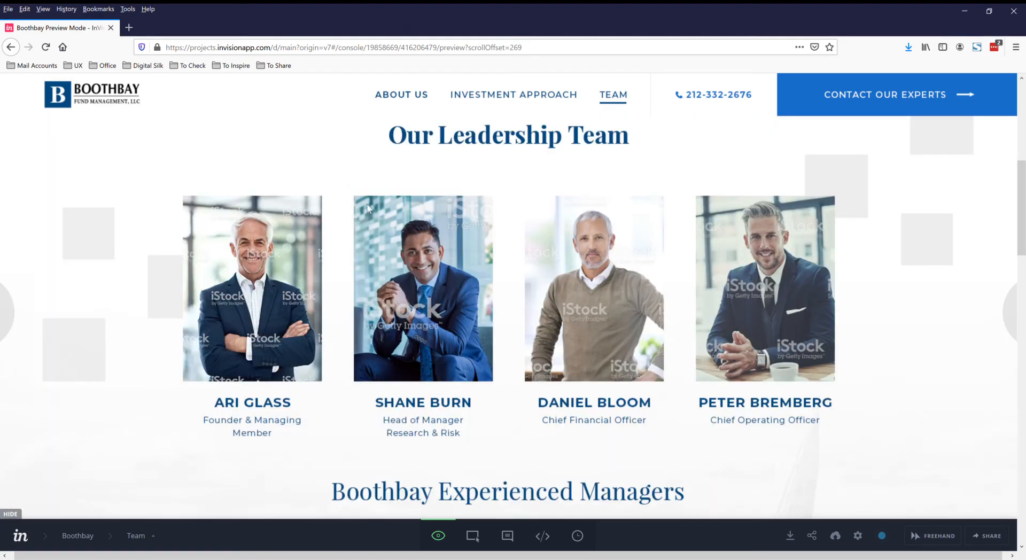
mouse_move(407, 243)
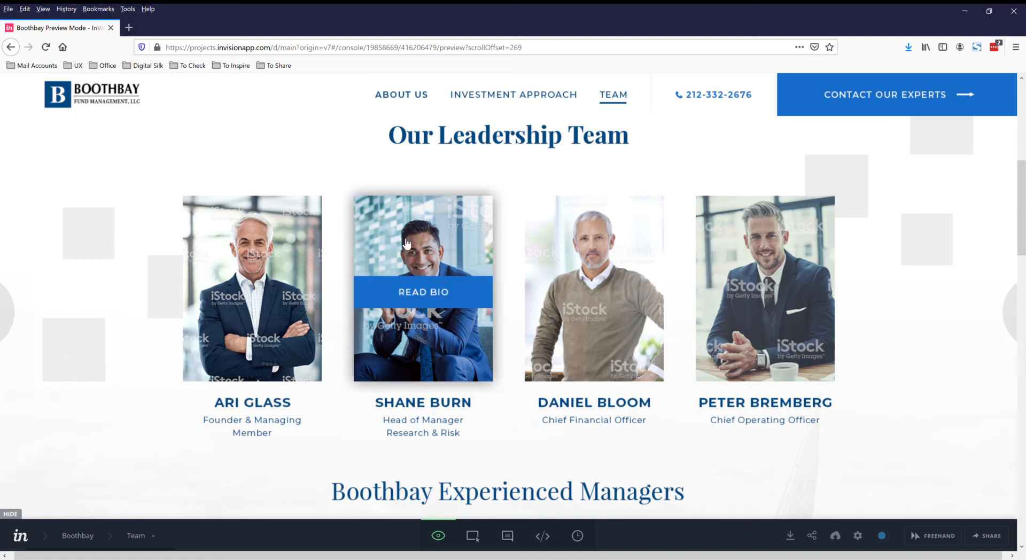
- Open the second leader's bio popup from the Team screen preview and look over its contents
left_click(420, 294)
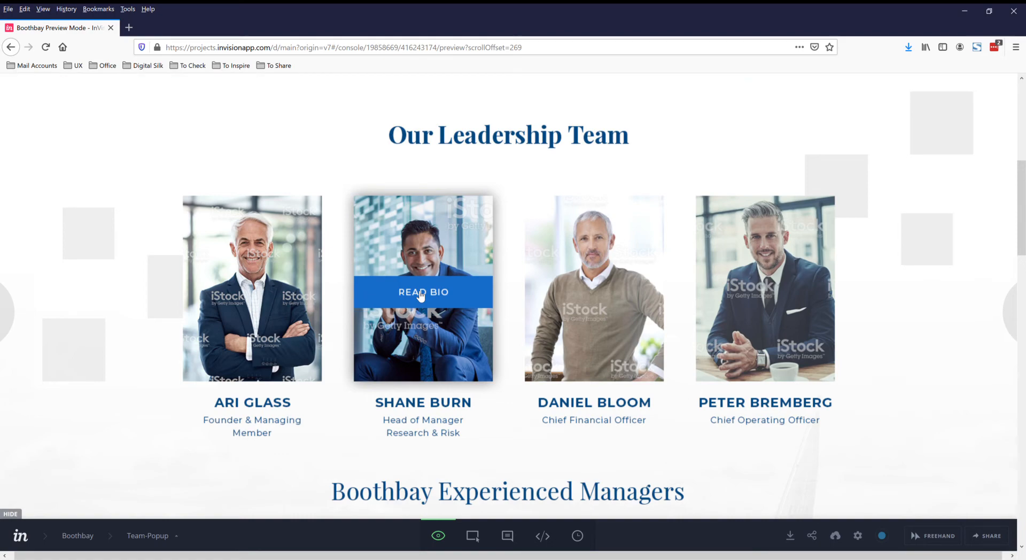
left_click(419, 295)
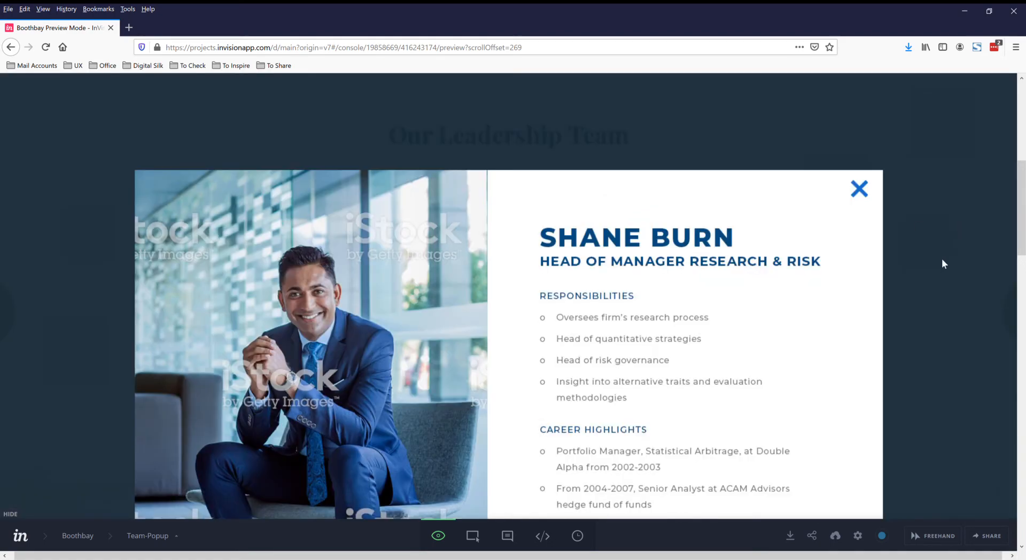
scroll(940, 270, "down", 4)
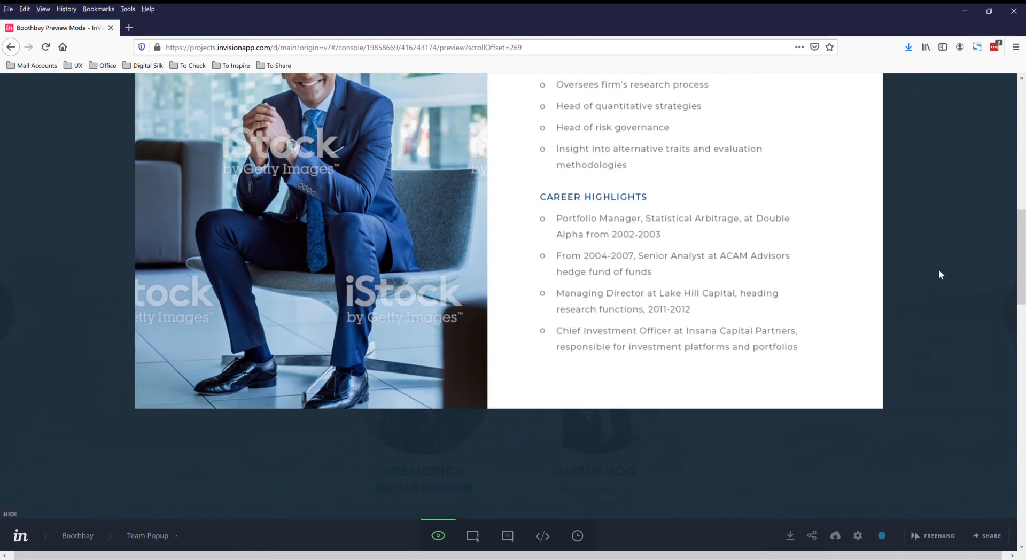
scroll(939, 269, "up", 4)
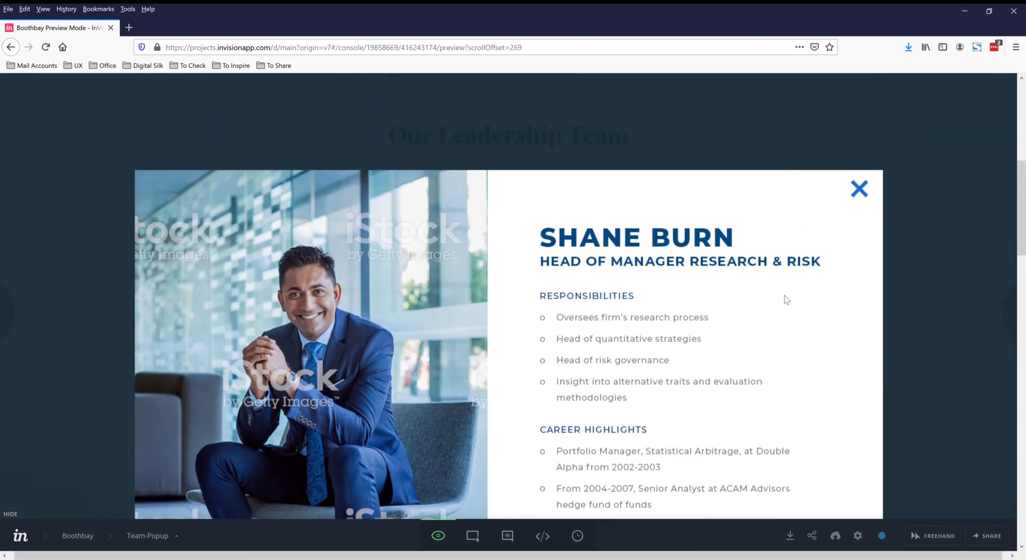
- In Build mode on Team-Popup, move the hotspot up over the close icon and save it with its link to Team
left_click(473, 536)
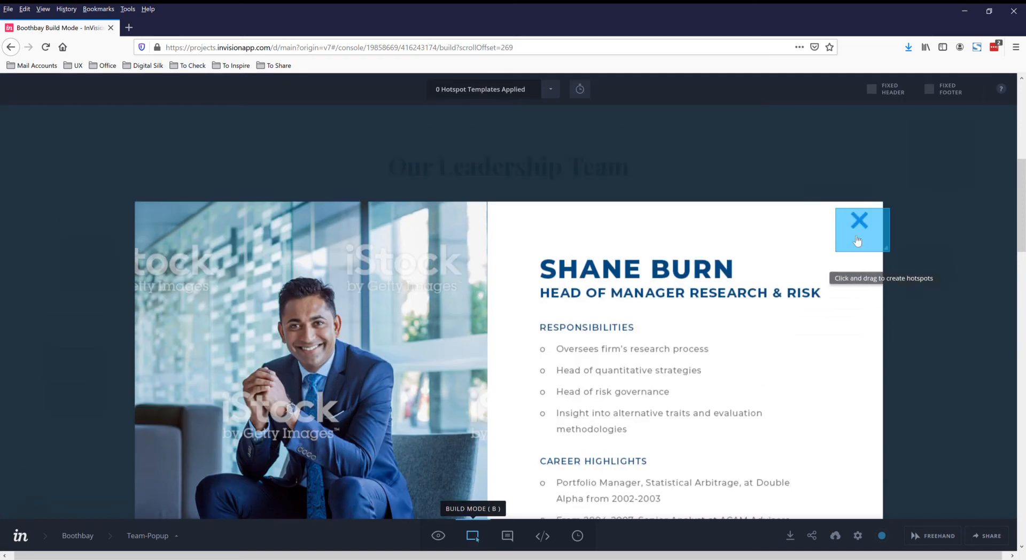
left_click_drag(866, 230, 867, 223)
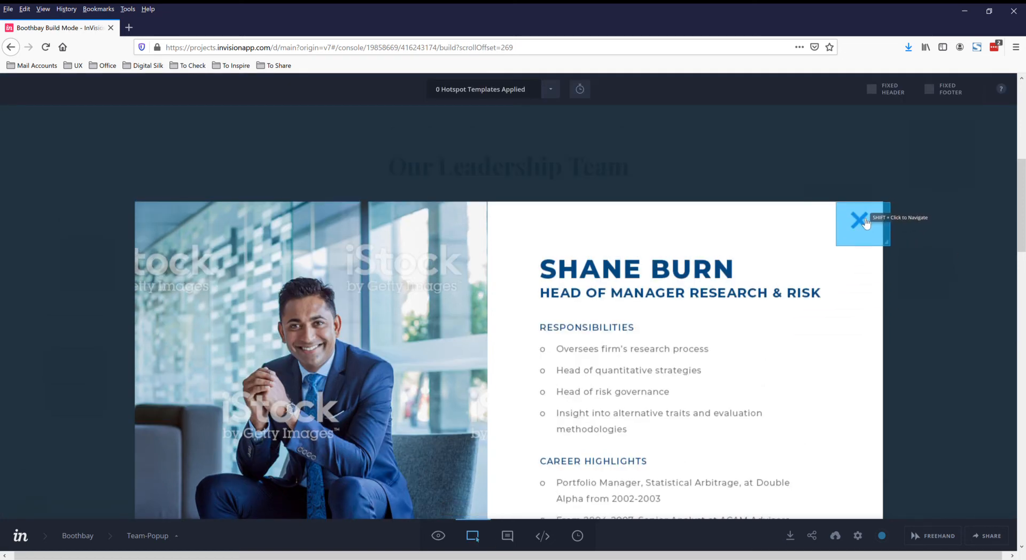
left_click(867, 224)
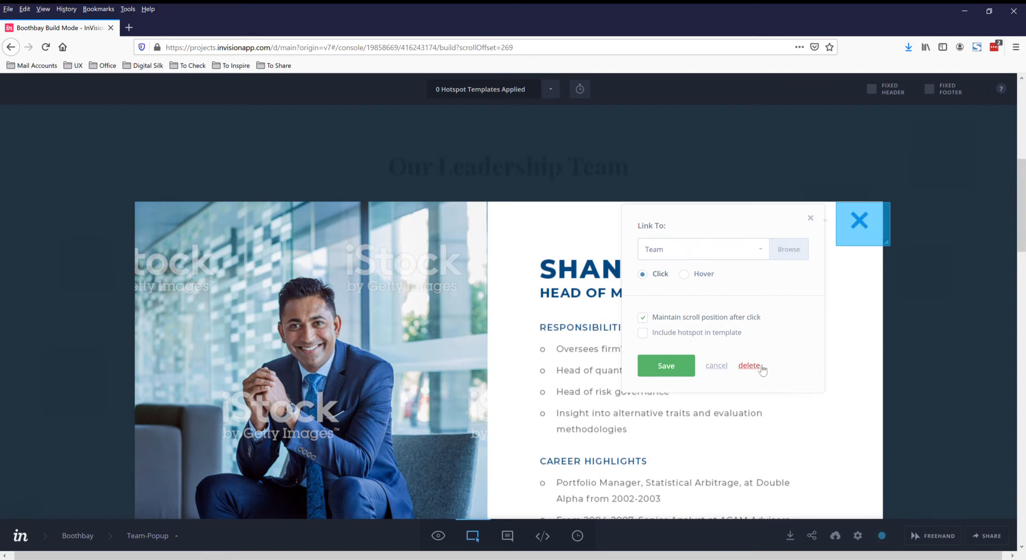
left_click(681, 368)
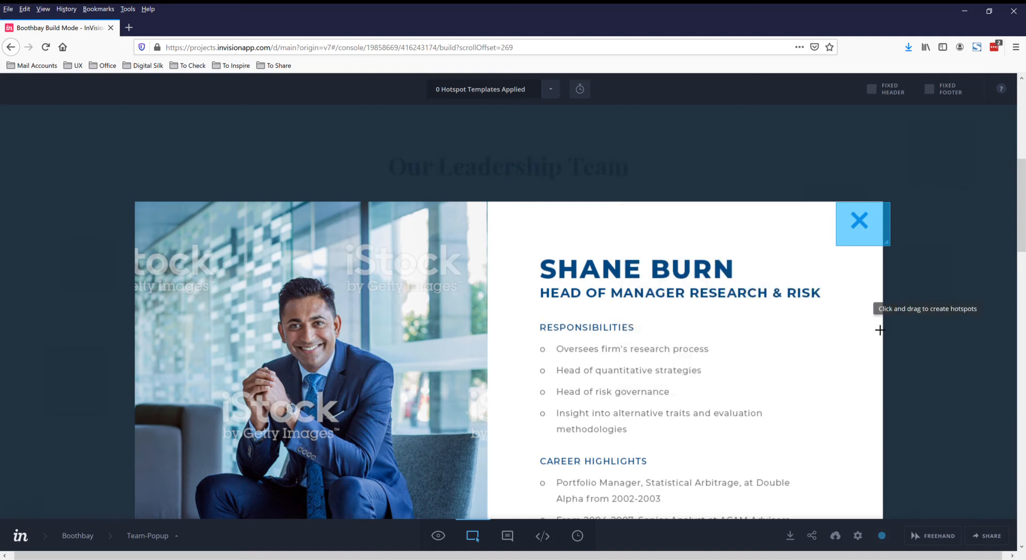
- Preview Team-Popup, test closing the bio popup through its close icon, and look over the Team screen up to its hero
left_click(439, 536)
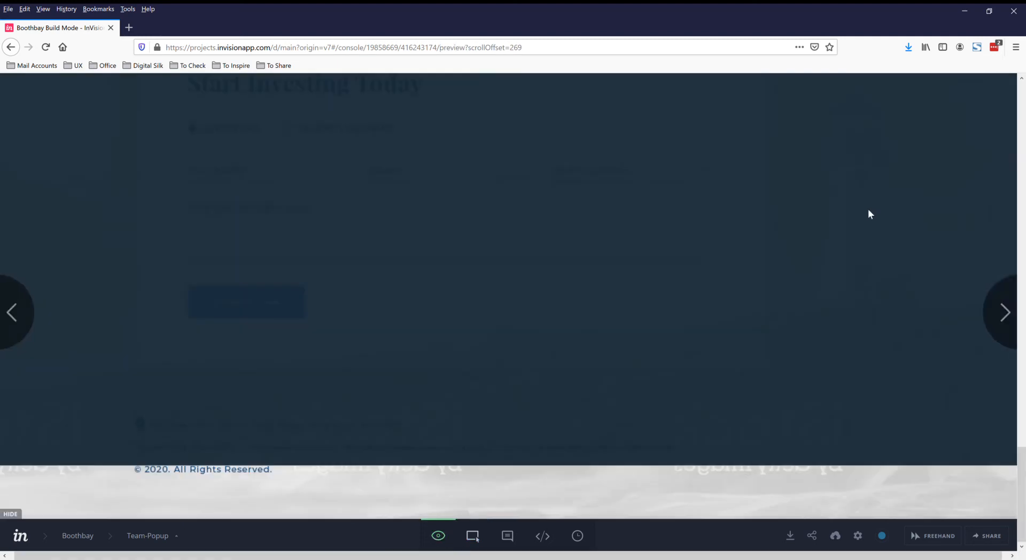
scroll(888, 312, "up", 15)
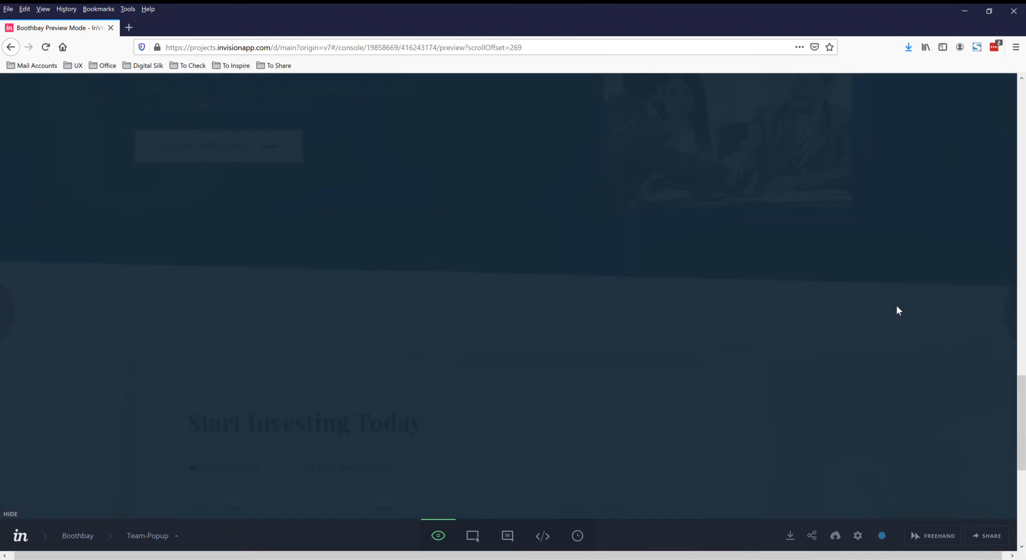
scroll(897, 310, "down", 8)
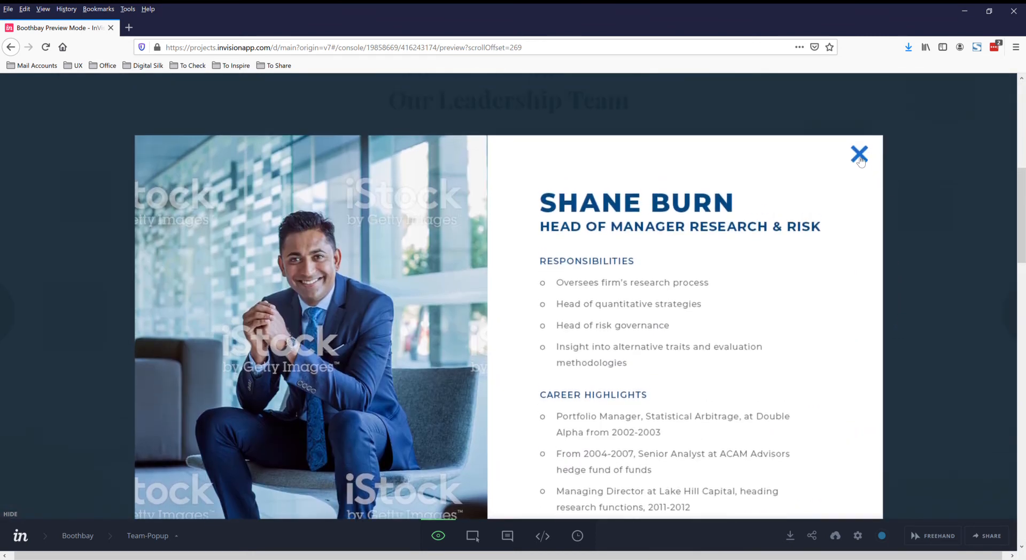
left_click(927, 216)
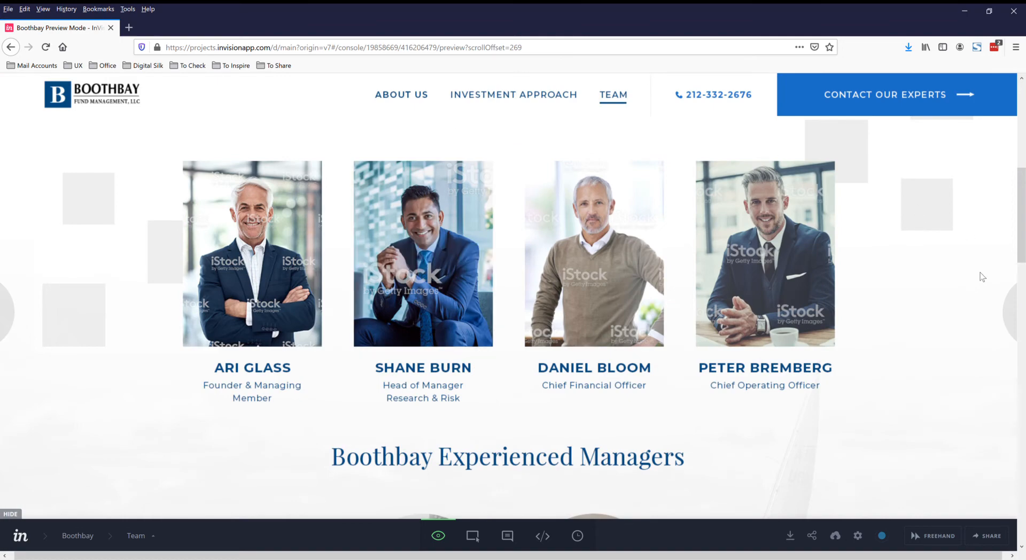
scroll(1021, 213, "up", 8)
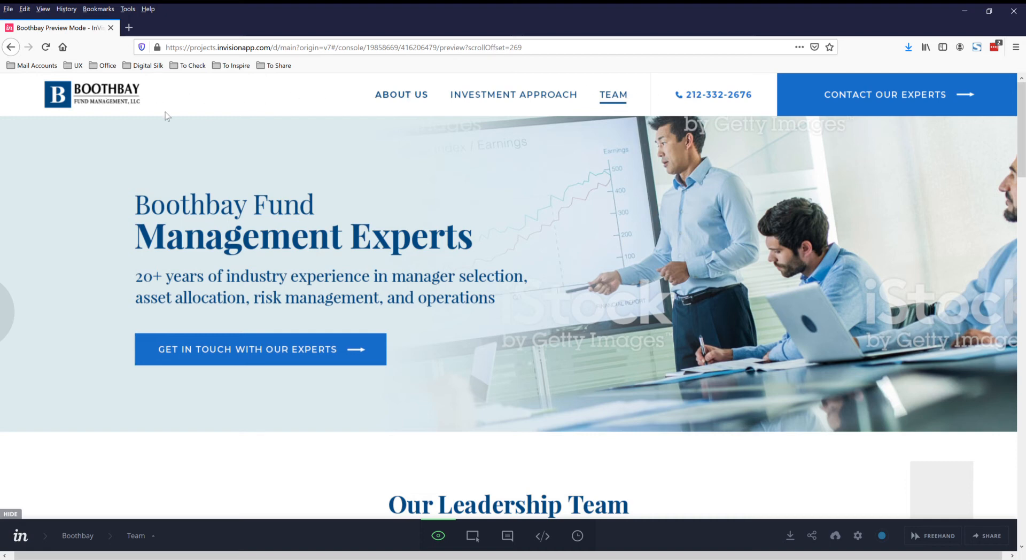
- Draw a hotspot in the Team hero below Investment Approach, link it to About Us, include it in the header template, and save it
left_click(479, 541)
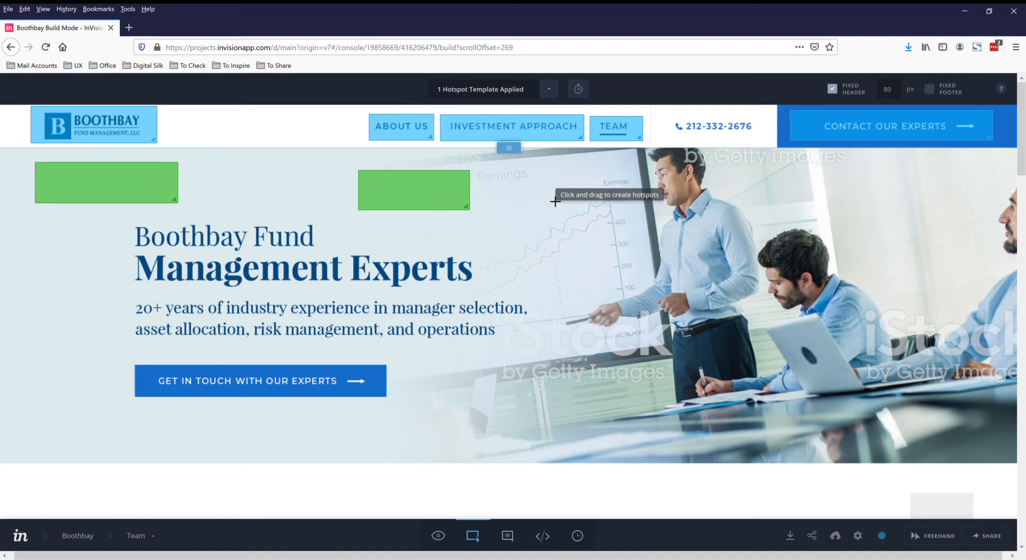
left_click_drag(510, 175, 667, 221)
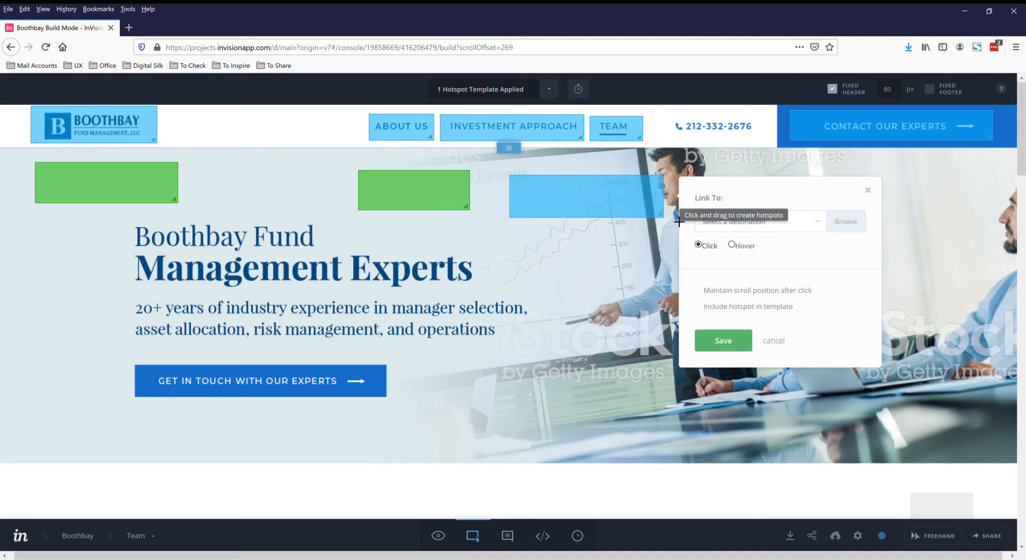
left_click(819, 228)
scroll(816, 274, "down", 5)
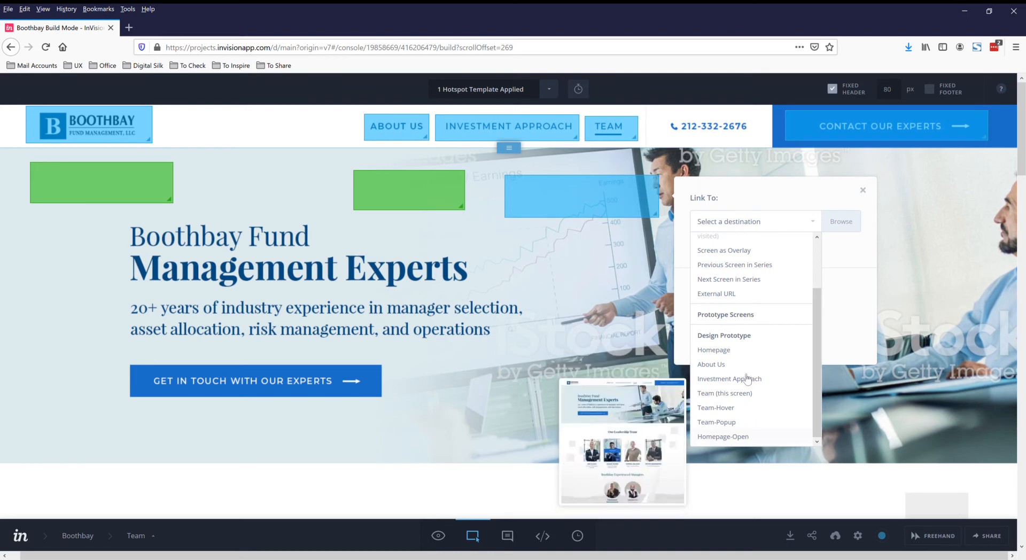
left_click(716, 364)
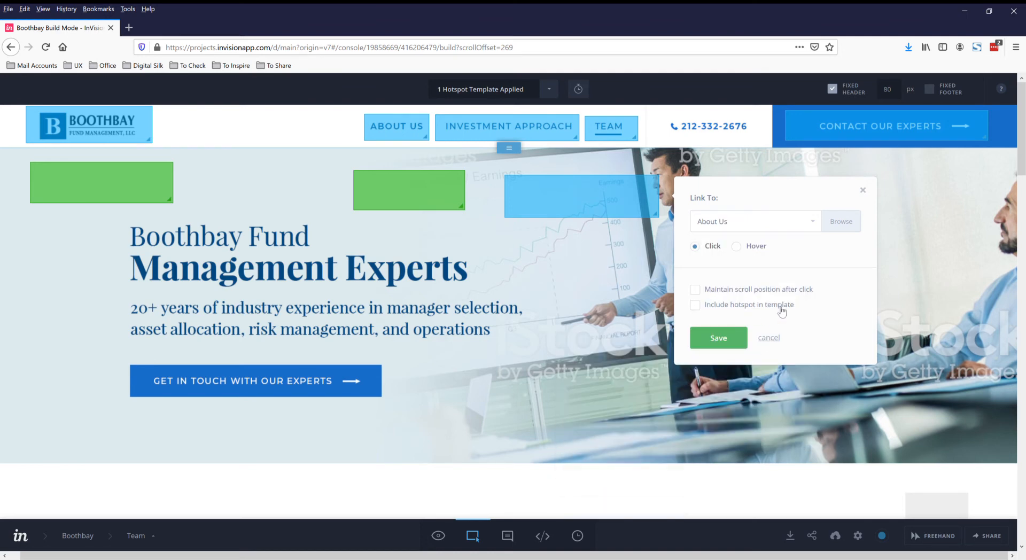
left_click(699, 308)
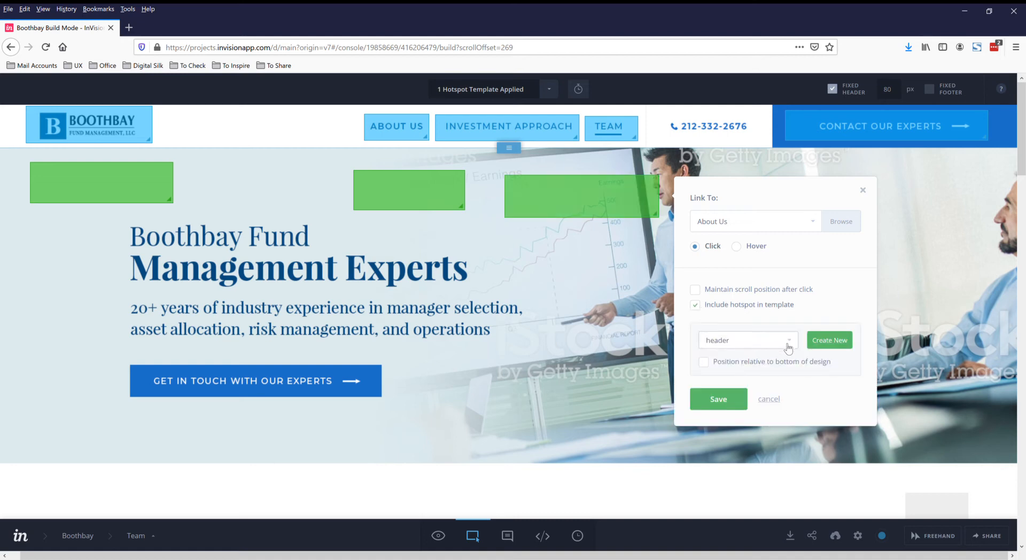
left_click(735, 402)
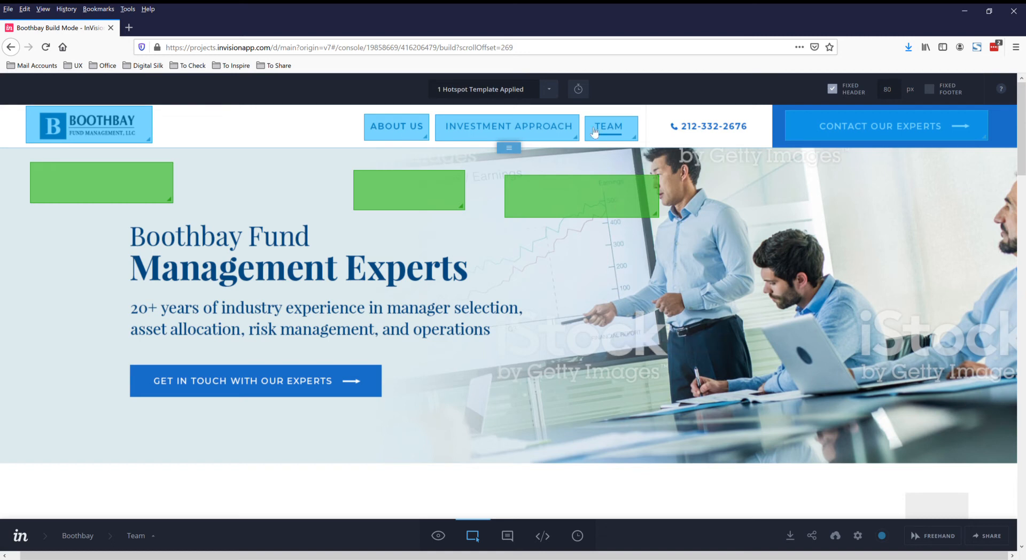
- Preview the screens following Team through to Homepage-Open and inspect its header template hotspots in Build mode
left_click(438, 540)
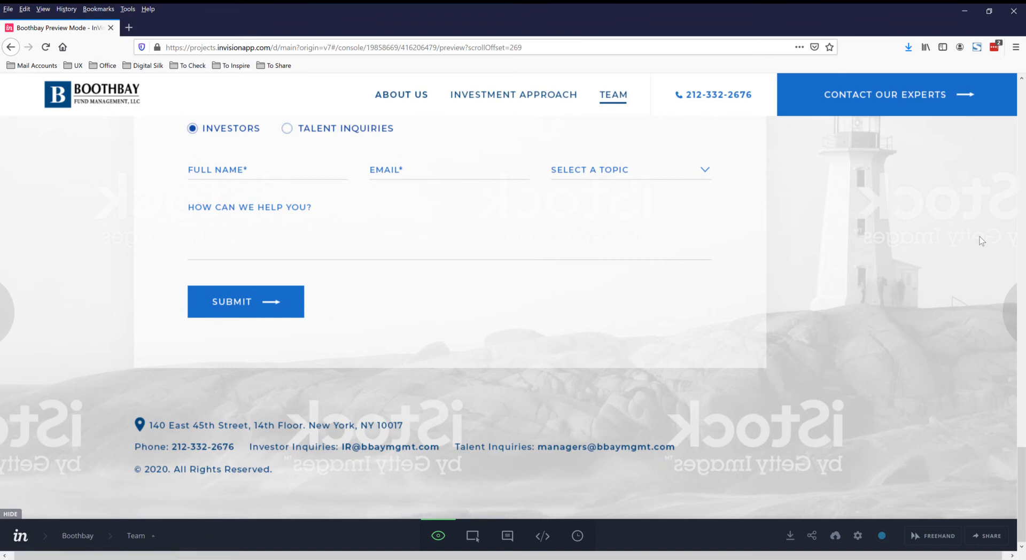
left_click(1015, 311)
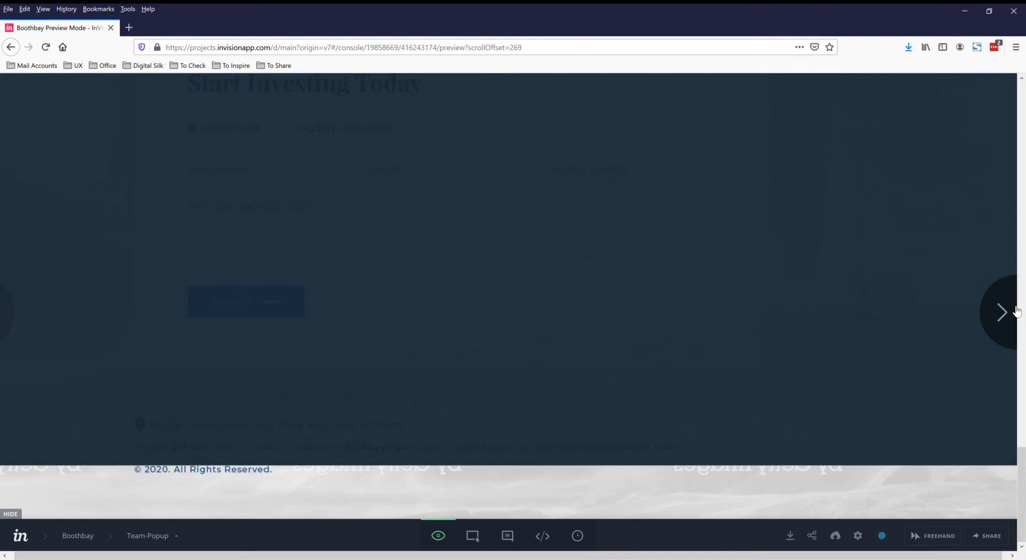
left_click(1002, 312)
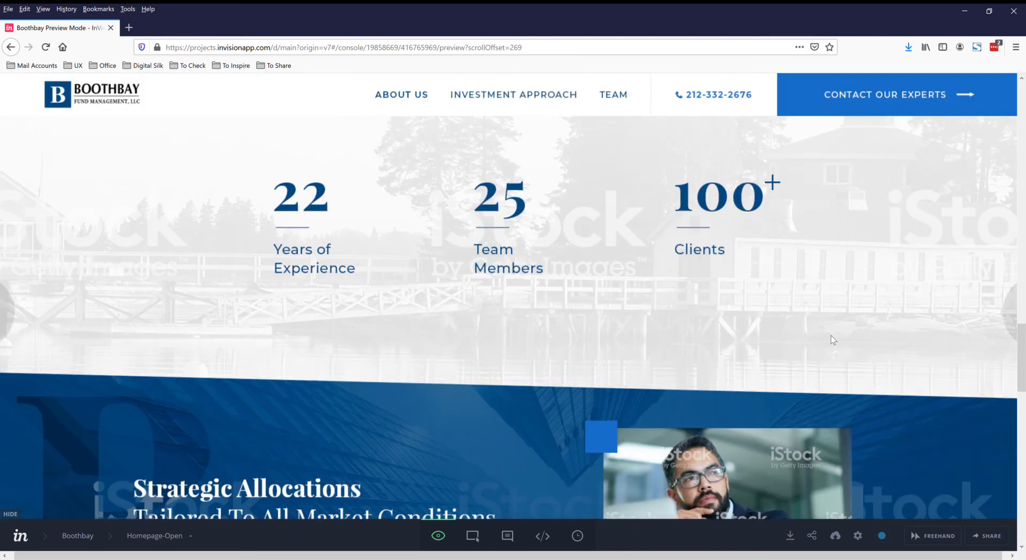
scroll(833, 340, "up", 10)
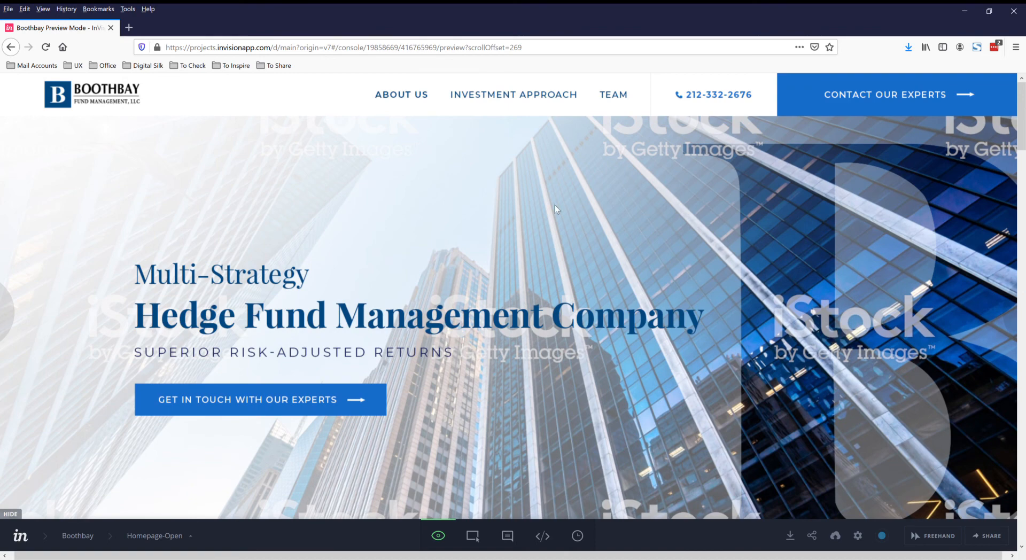
left_click(473, 536)
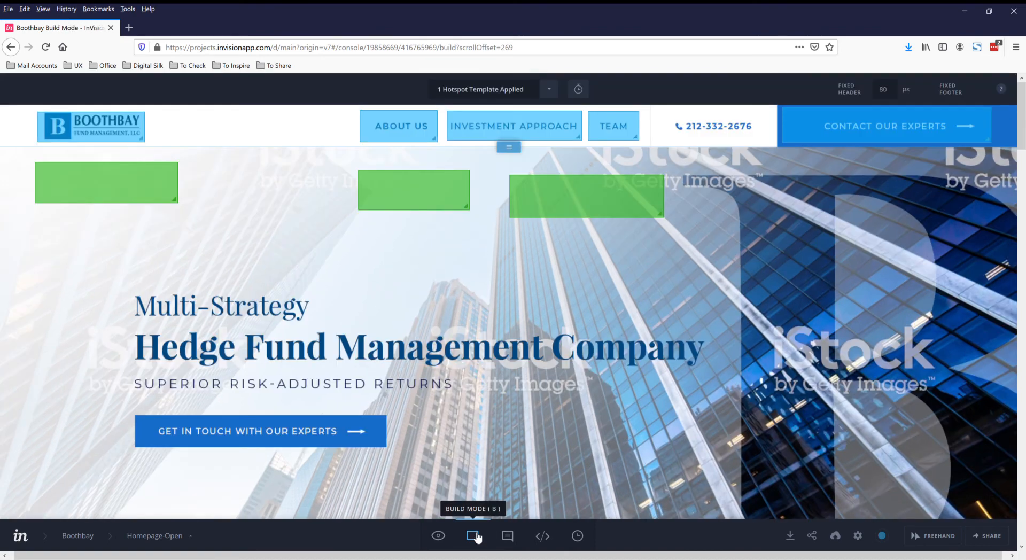
left_click(551, 90)
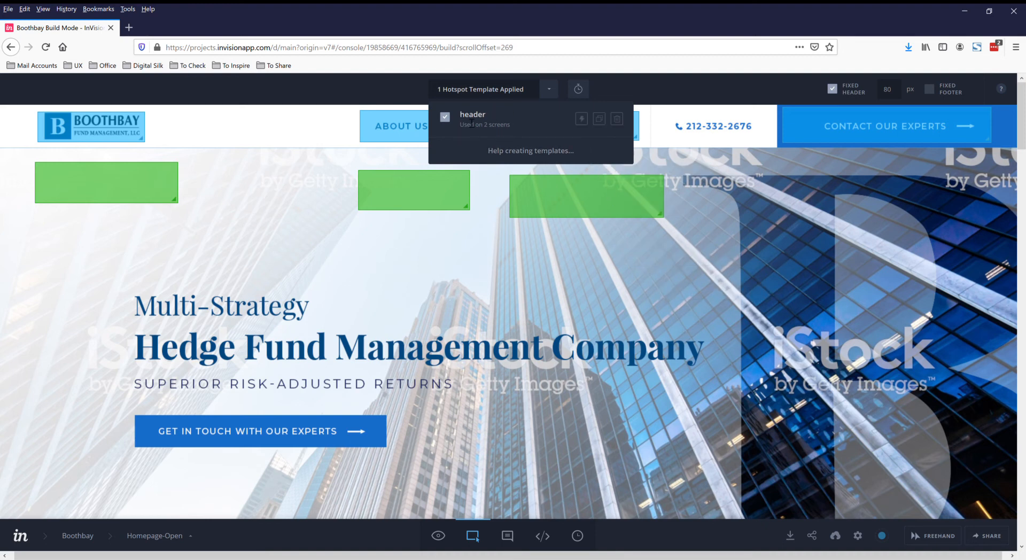
left_click(696, 281)
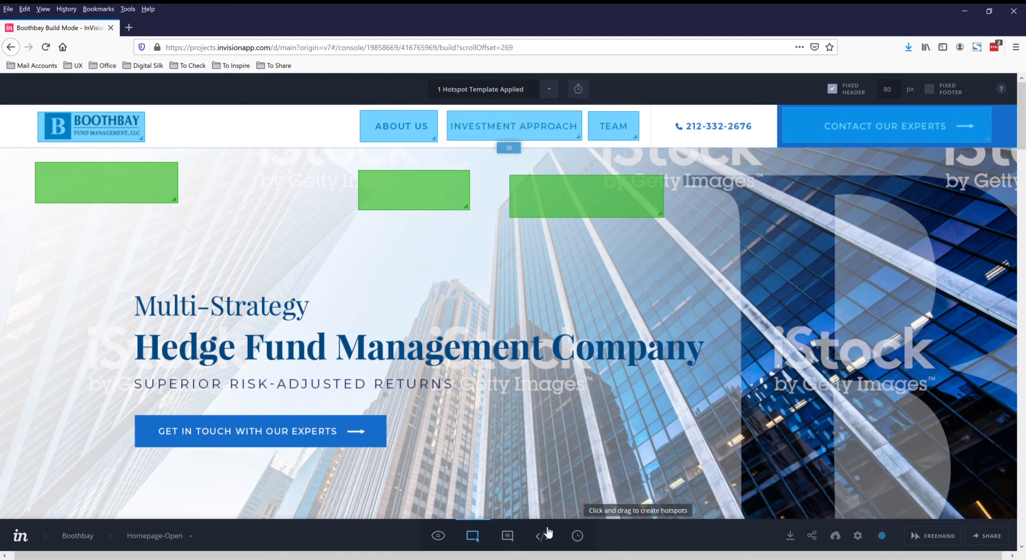
- Go to the About Us screen, apply the header hotspot template in Build mode, and check the hotspots around its hero
left_click(446, 538)
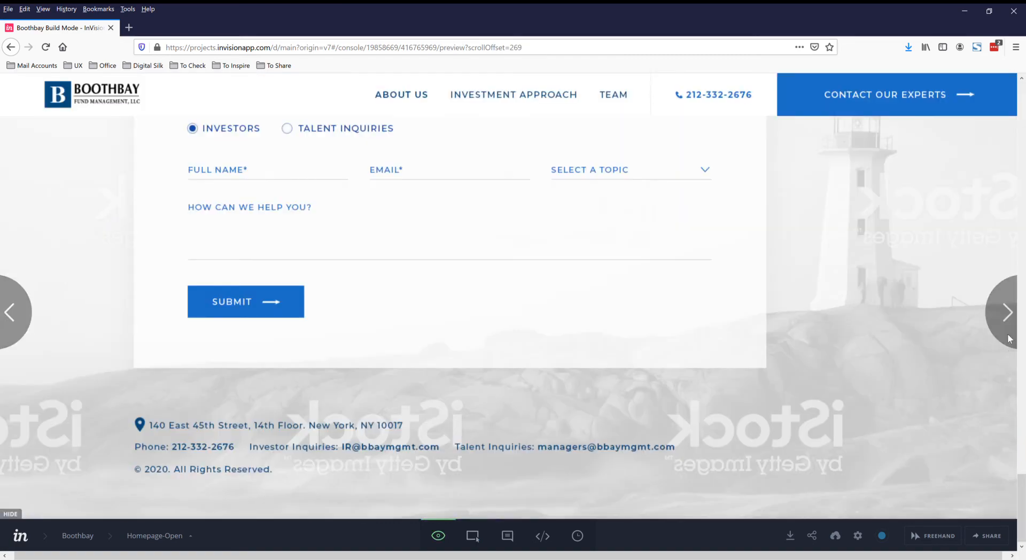
left_click(1011, 326)
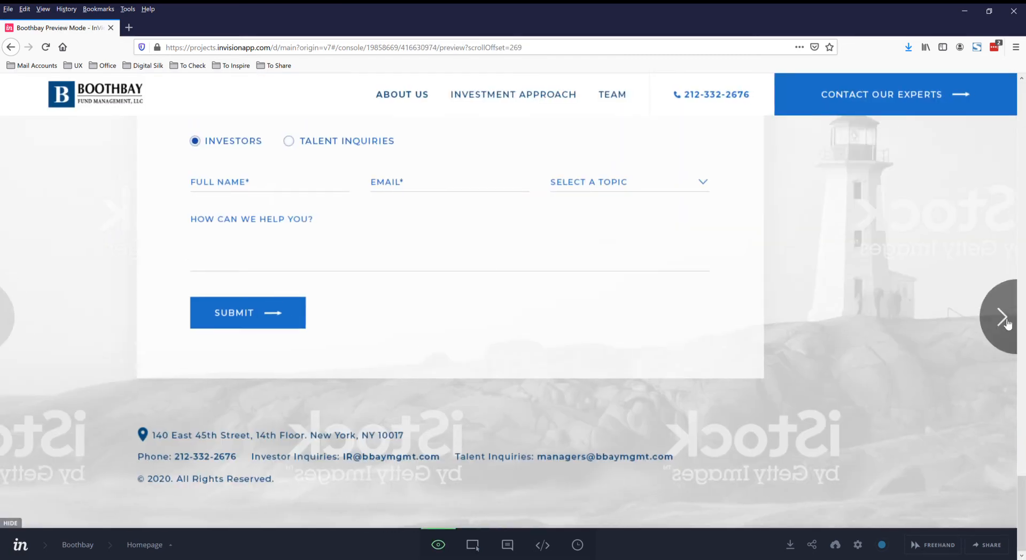
left_click(1008, 323)
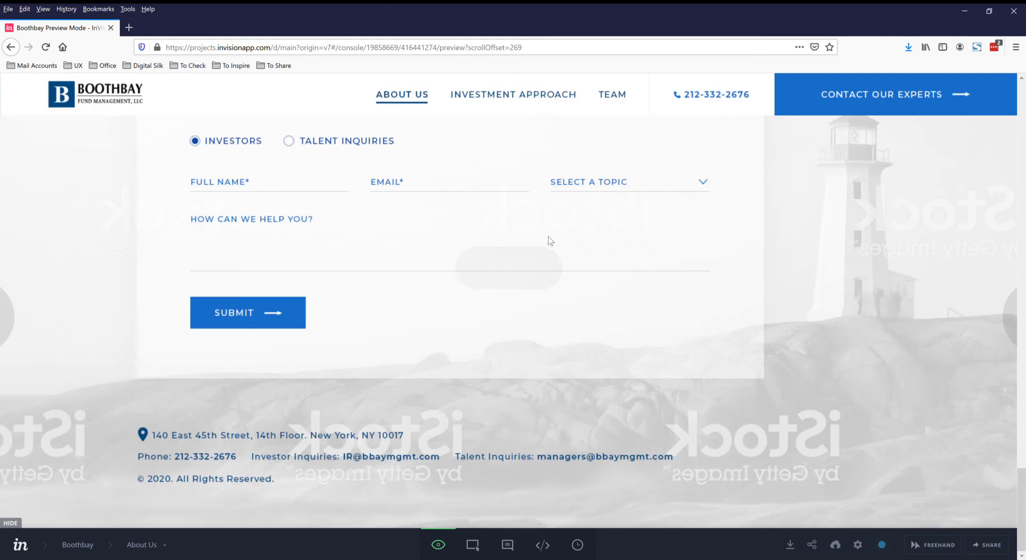
left_click(472, 545)
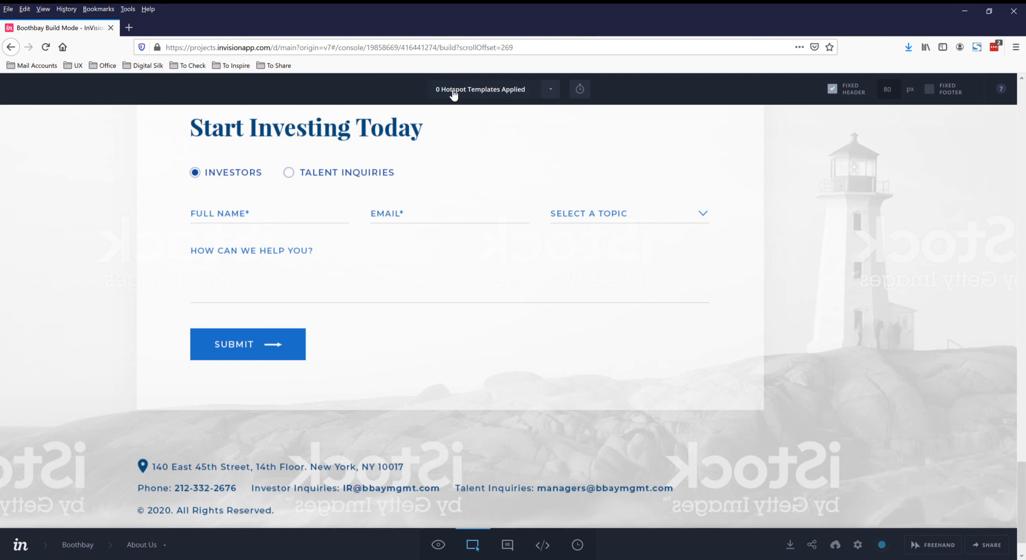
left_click(550, 90)
left_click(444, 119)
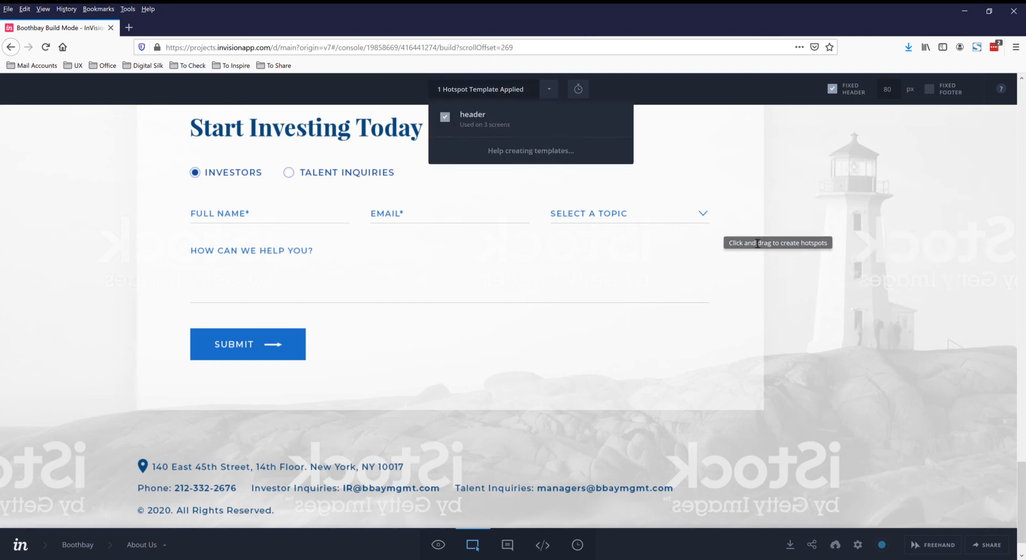
left_click_drag(1022, 488, 1022, 135)
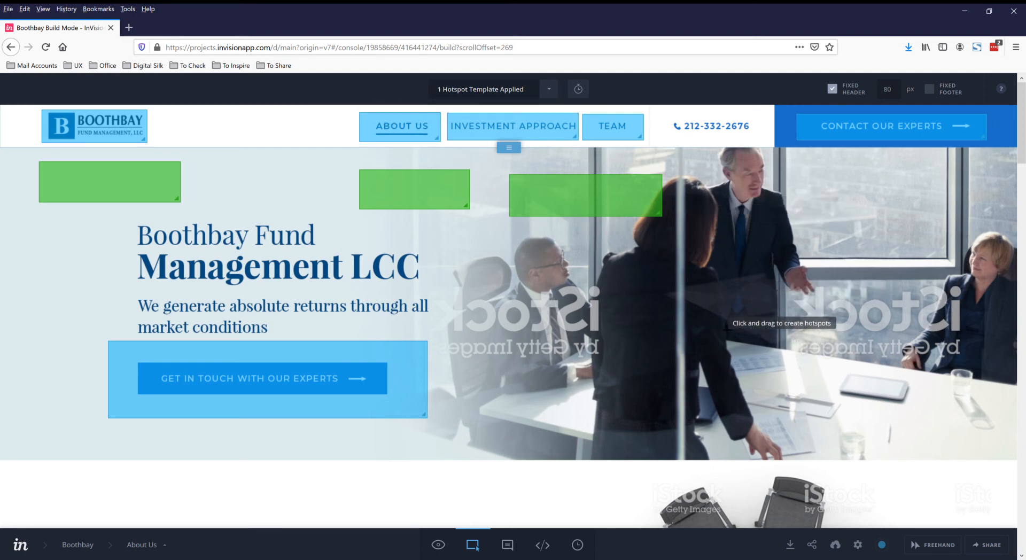
- Preview the About Us screen and look over its content below the fixed header
left_click(439, 545)
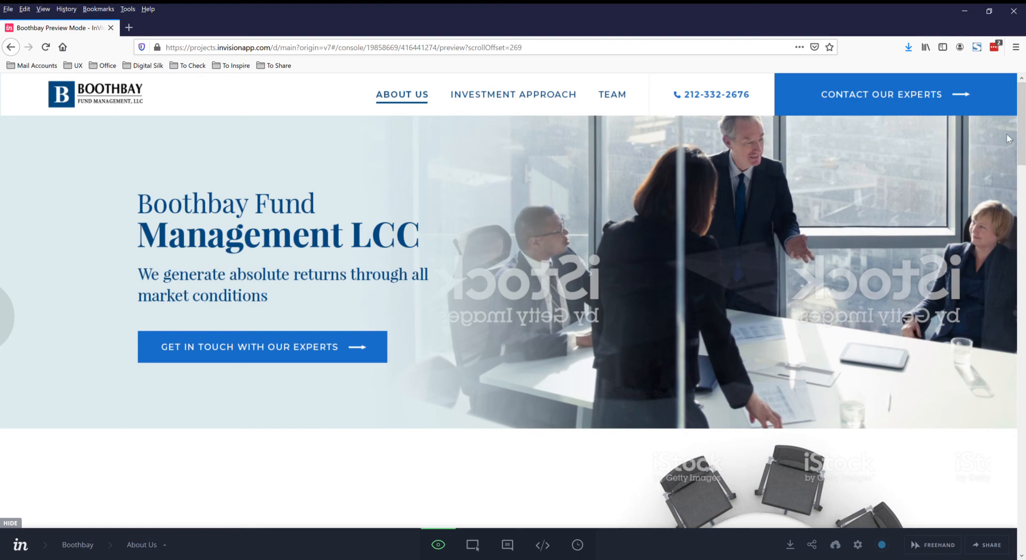
scroll(1022, 144, "down", 3)
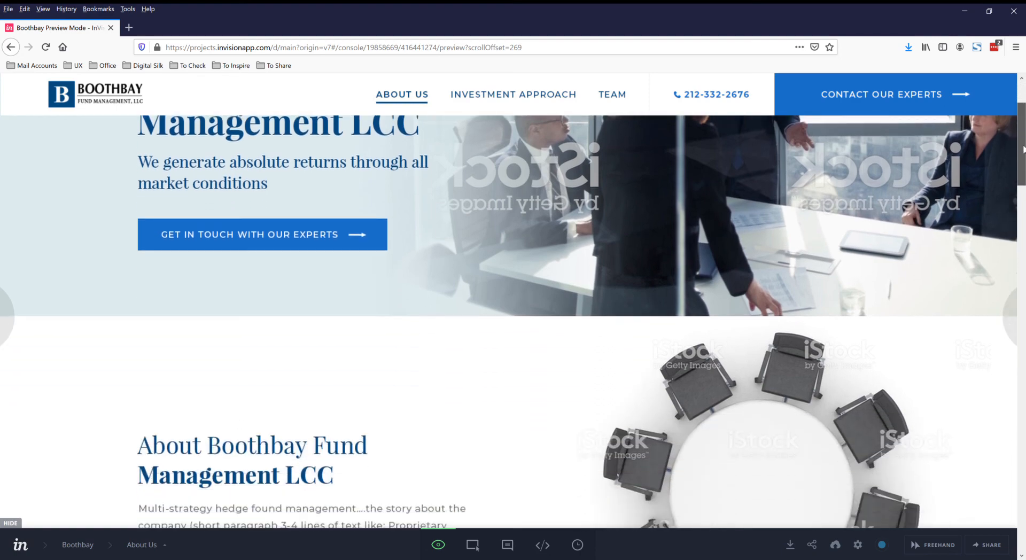
scroll(1022, 147, "down", 5)
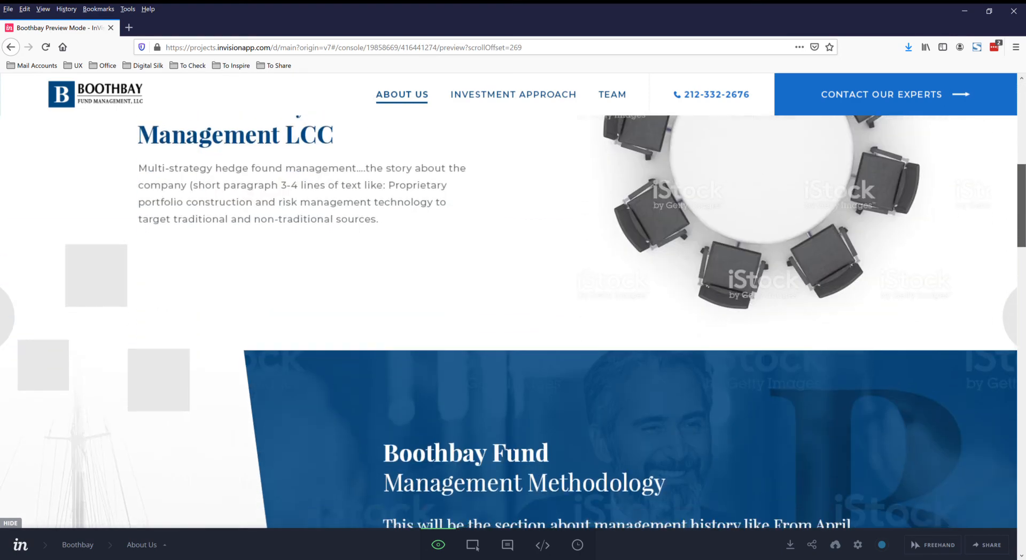
- Switch the About Us screen's fixed header off and back on in Build mode, and set its height to 79 px
scroll(1019, 306, "down", 5)
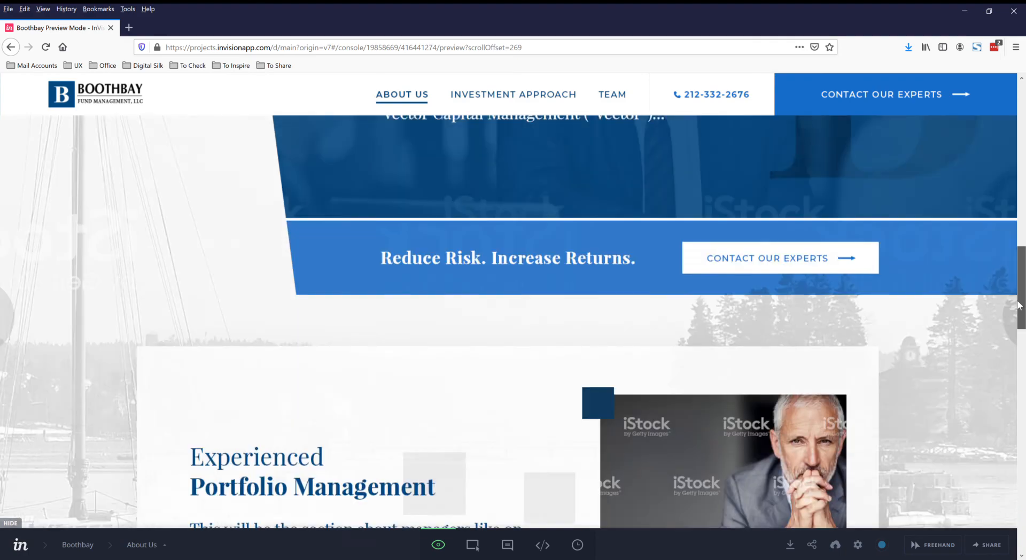
scroll(1019, 306, "down", 3)
scroll(1016, 183, "up", 3)
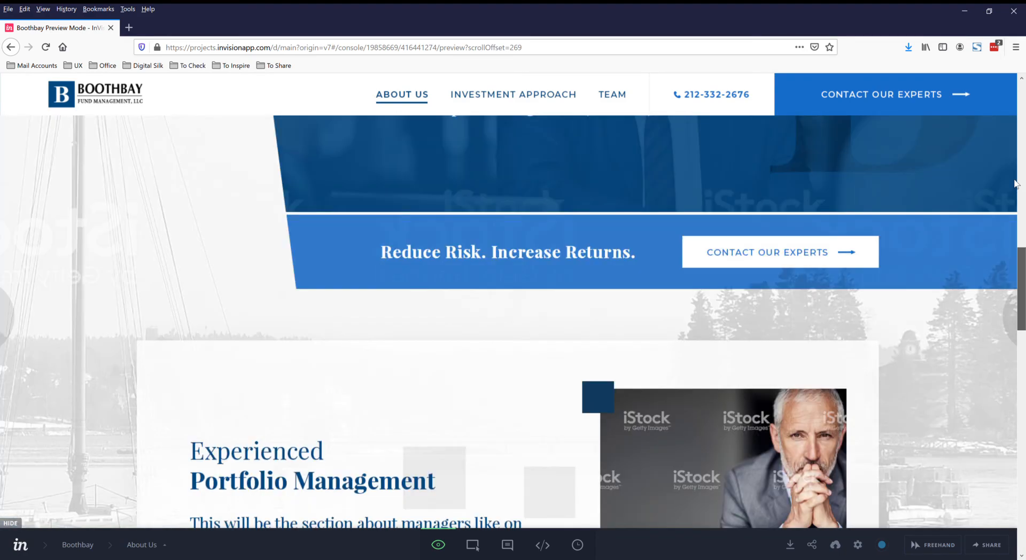
scroll(1015, 183, "up", 10)
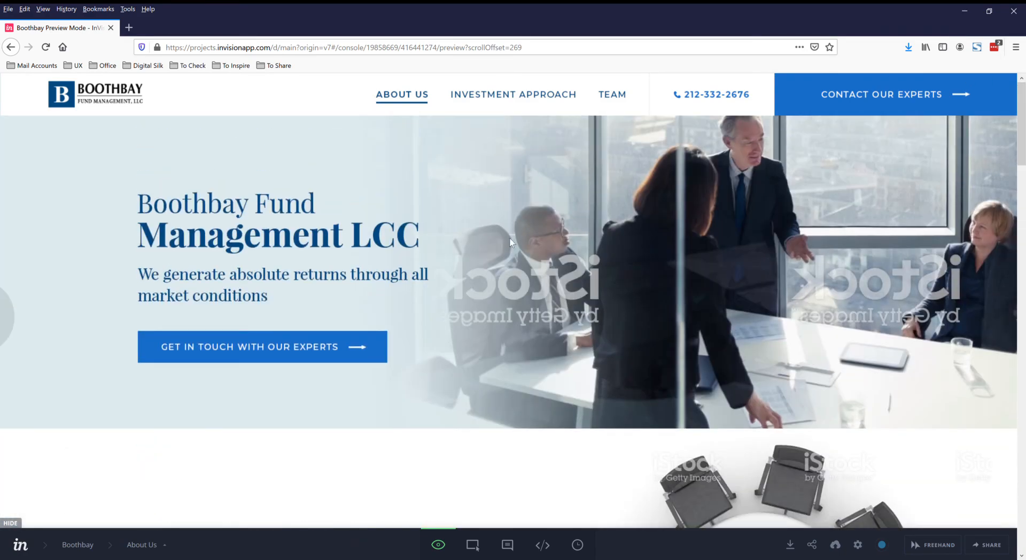
left_click(474, 545)
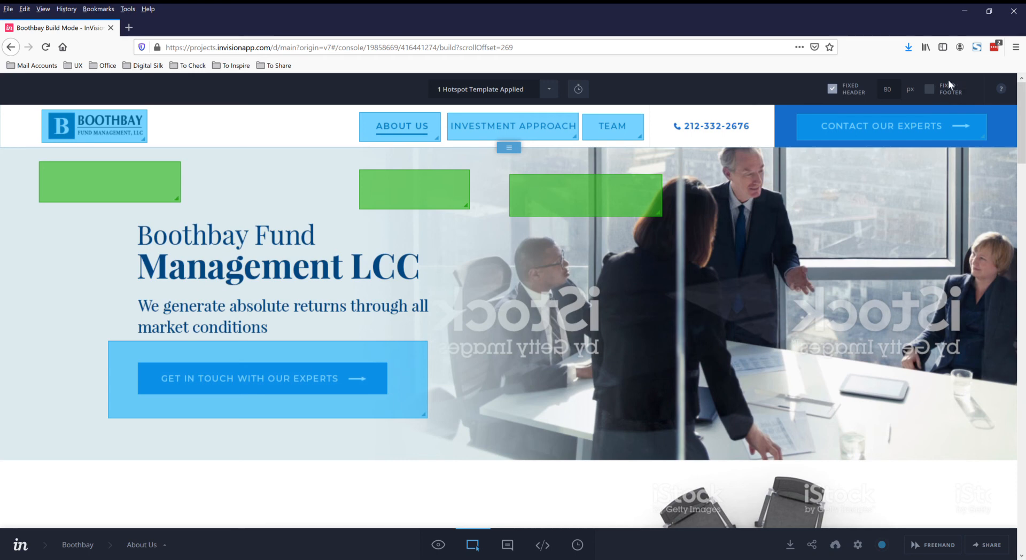
left_click(832, 88)
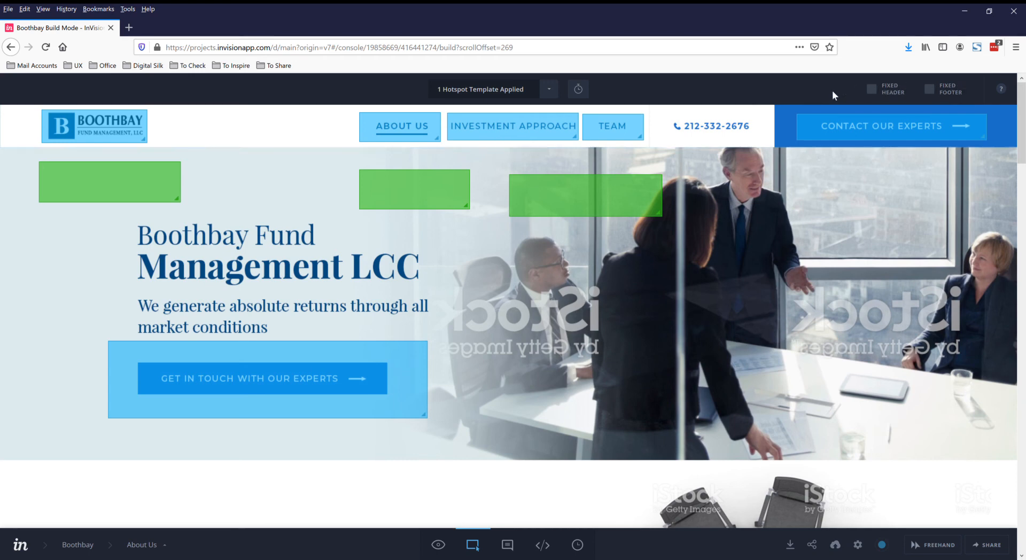
left_click(872, 89)
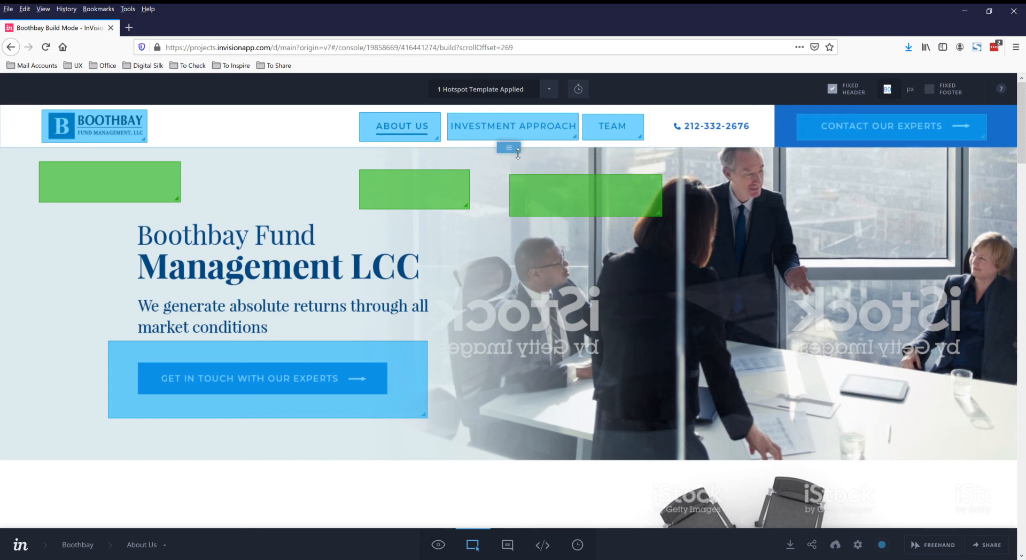
mouse_move(518, 155)
left_mouse_down()
mouse_move(518, 328)
mouse_move(535, 468)
mouse_move(522, 168)
mouse_move(530, 153)
left_mouse_up()
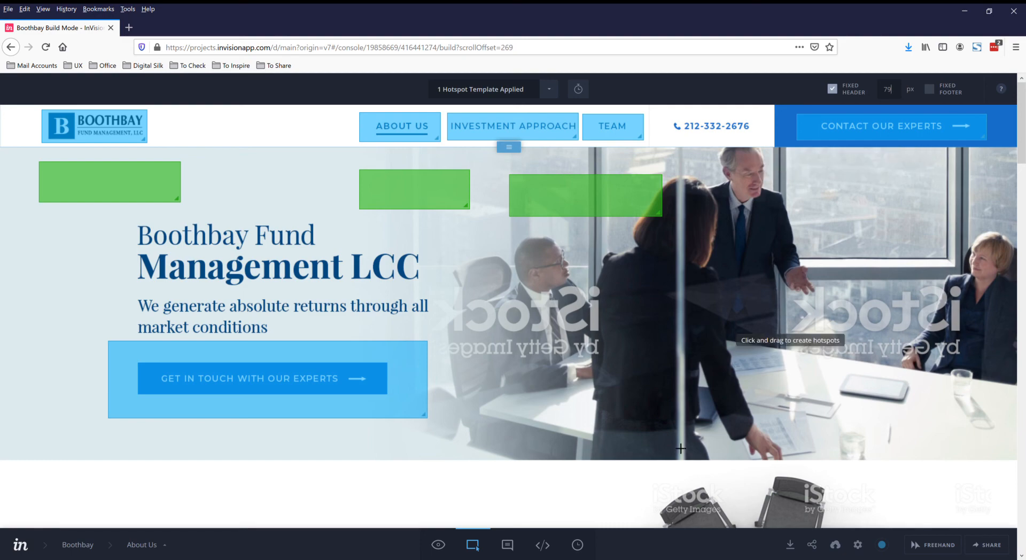
- Preview About Us down to its contact form and back to check the fixed header, and test the Get in Touch with Our Experts hotspot
left_click(439, 545)
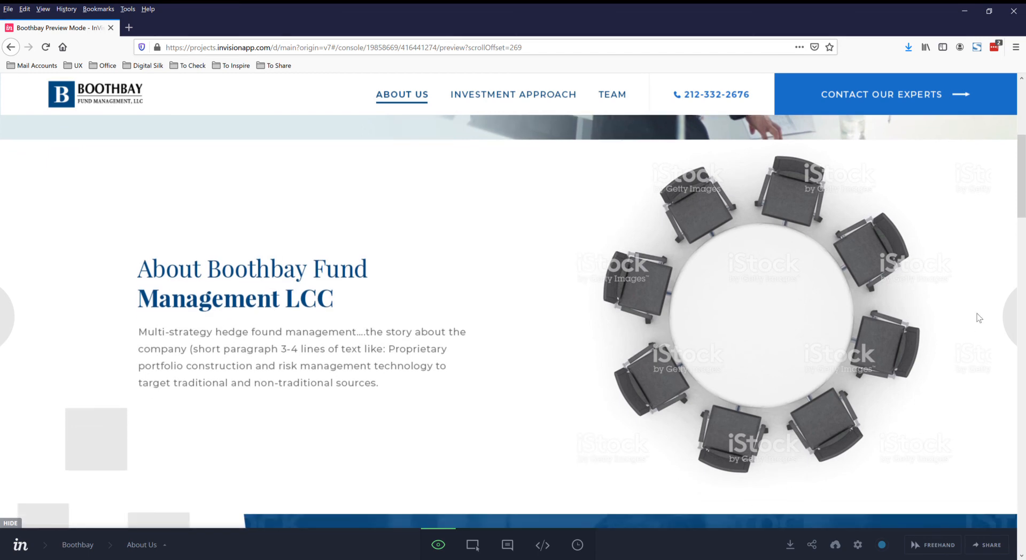
left_click_drag(1020, 192, 1020, 338)
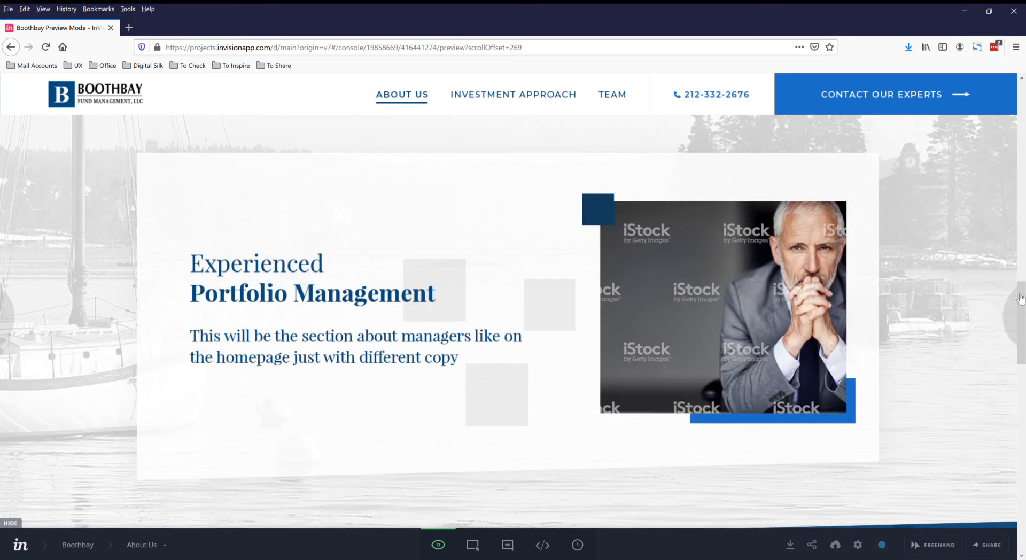
scroll(1024, 452, "down", 2)
scroll(1024, 451, "down", 15)
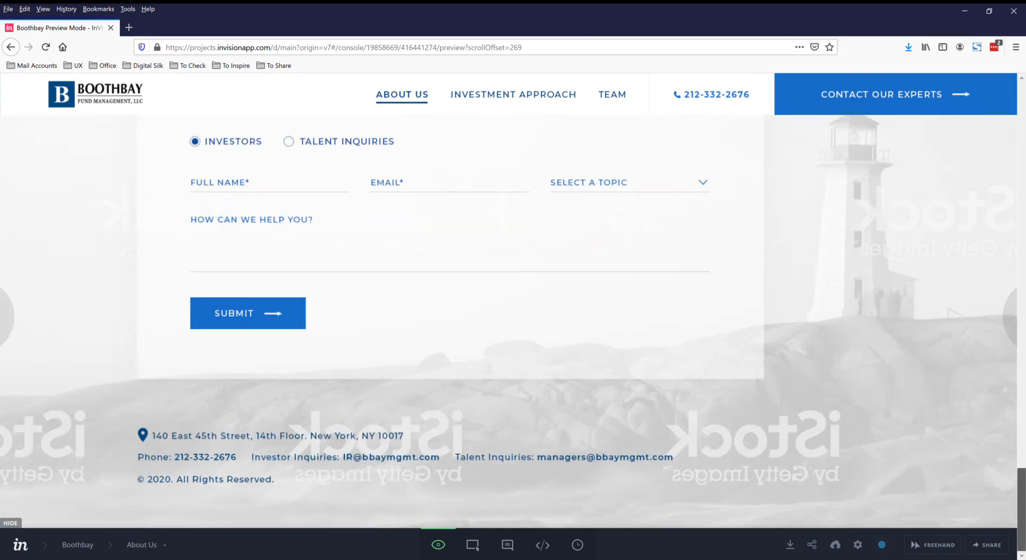
scroll(1023, 331, "up", 10)
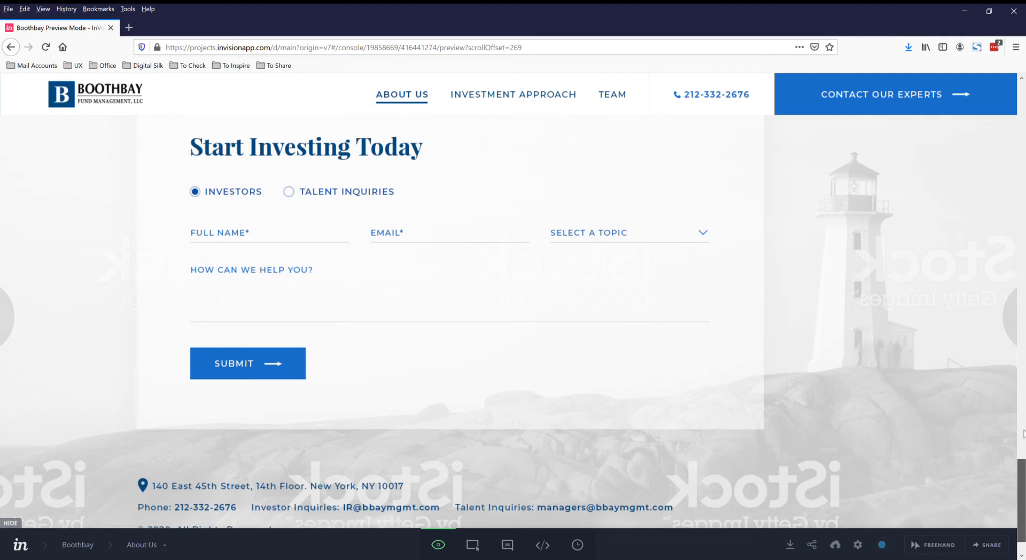
scroll(1023, 331, "up", 10)
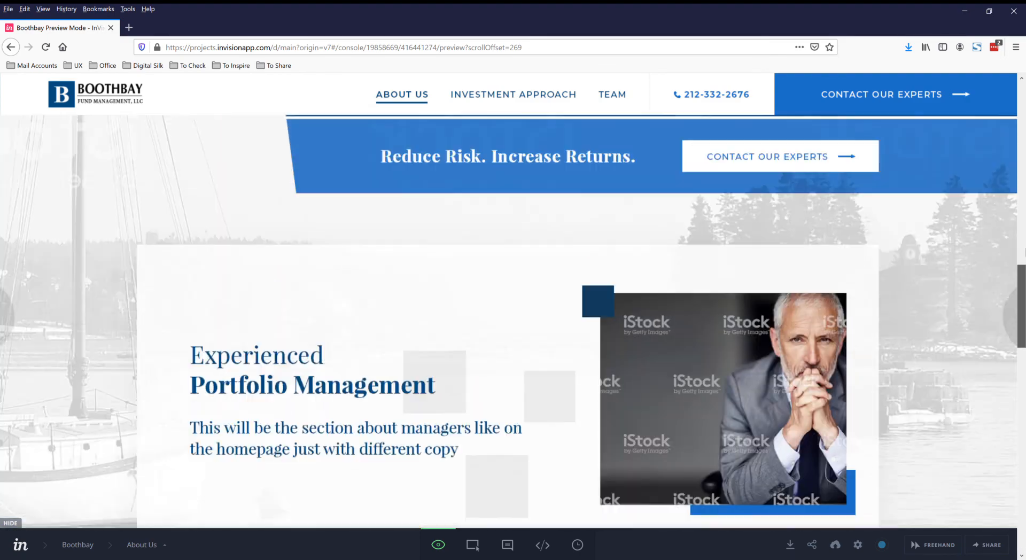
scroll(513, 321, "up", 4)
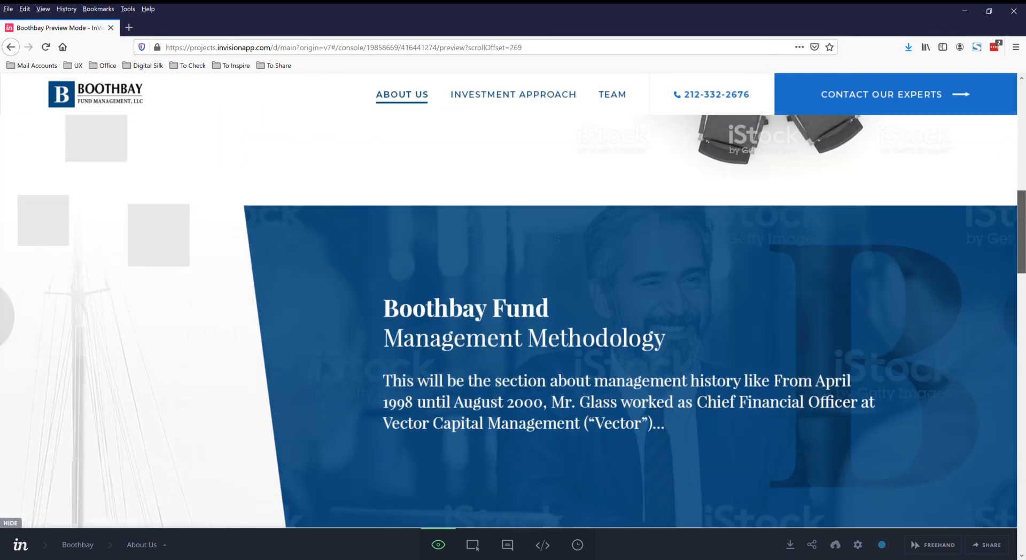
scroll(513, 320, "up", 4)
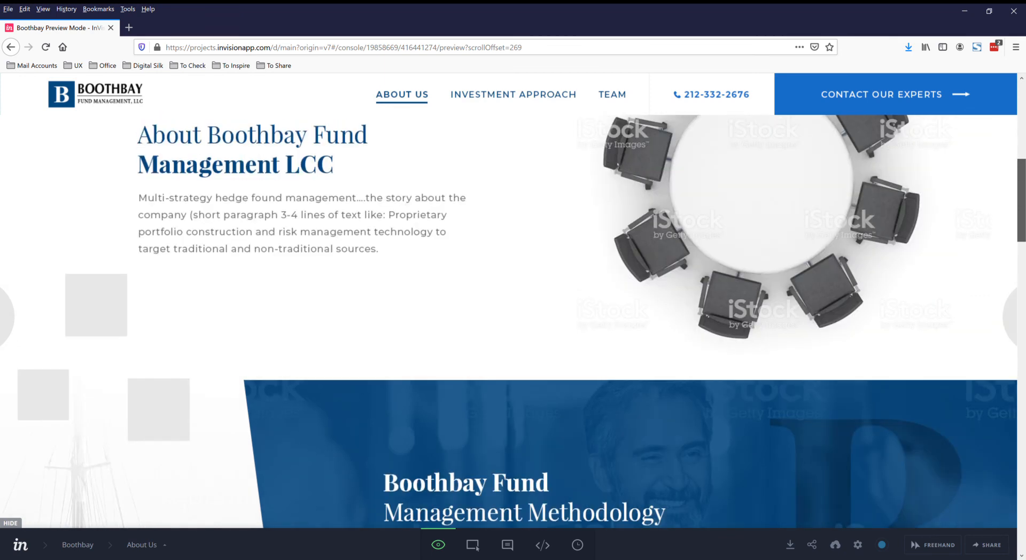
scroll(514, 321, "up", 3)
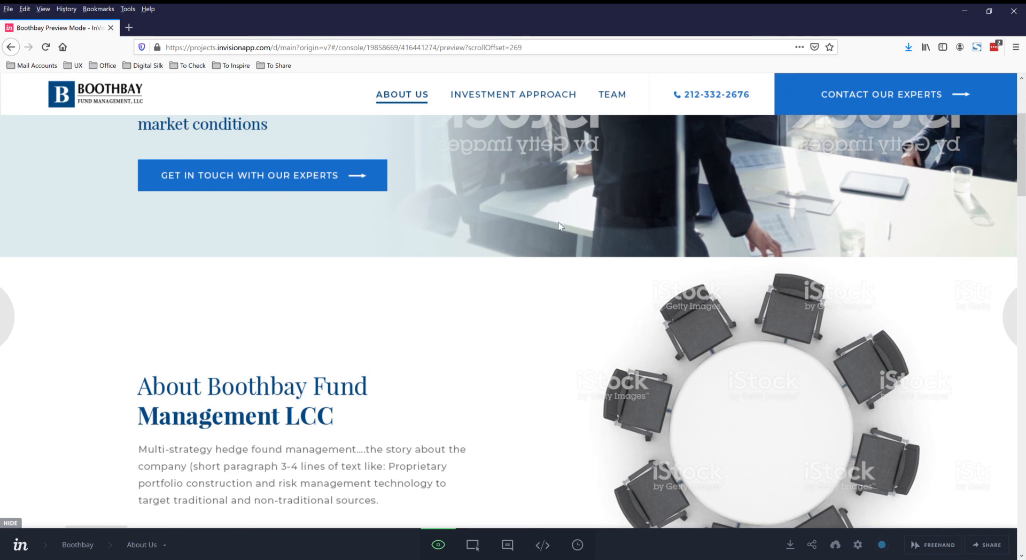
left_click(294, 175)
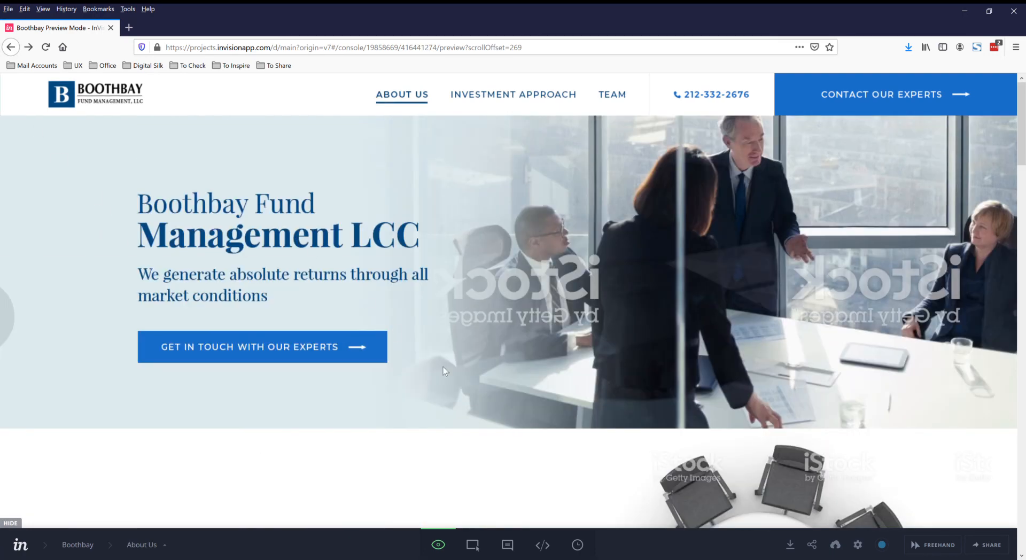
- In Build mode, change the Get in Touch with Our Experts hotspot's link to Another point on this screen
left_click(474, 547)
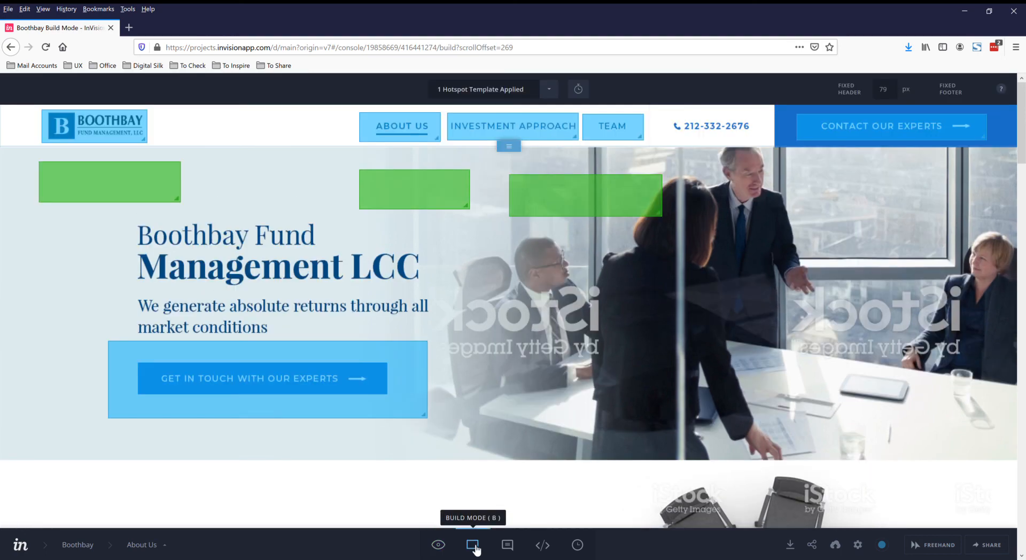
left_click(322, 368)
scroll(609, 354, "down", 1)
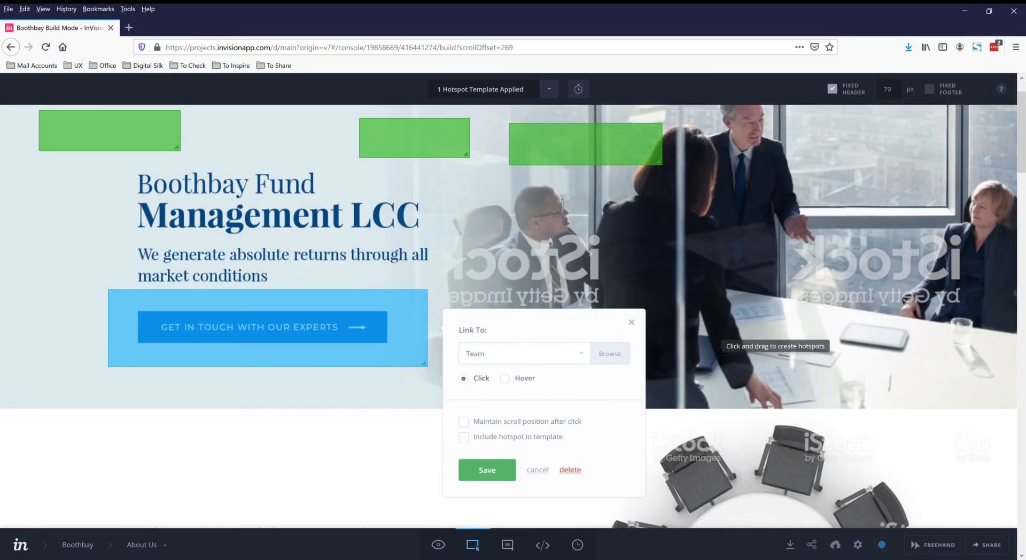
scroll(720, 353, "down", 2)
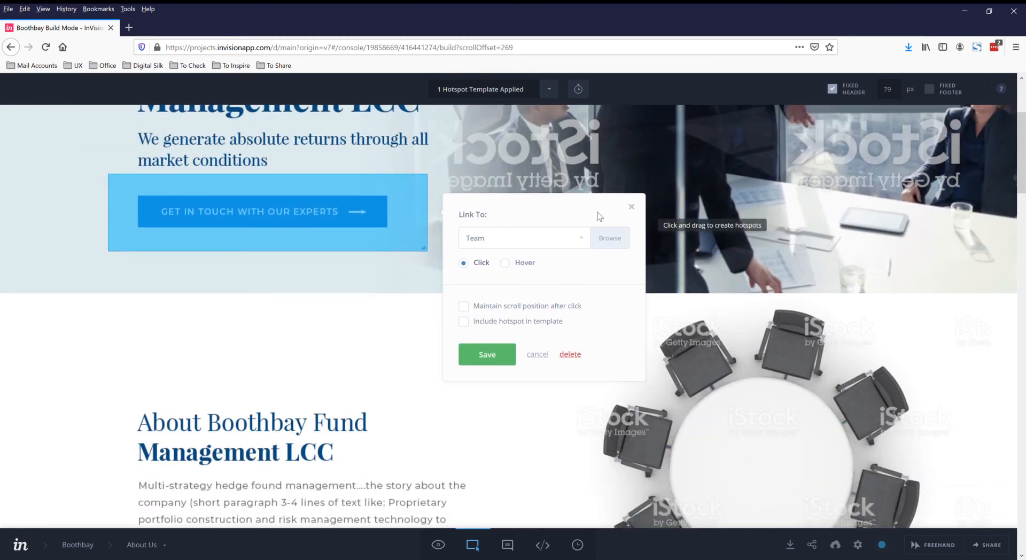
left_click(586, 240)
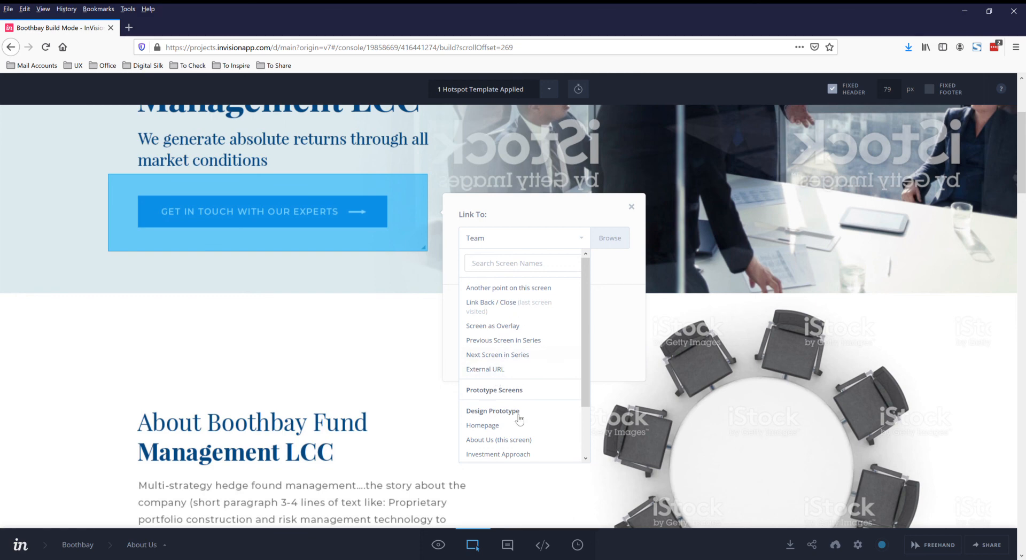
left_click_drag(585, 316, 582, 390)
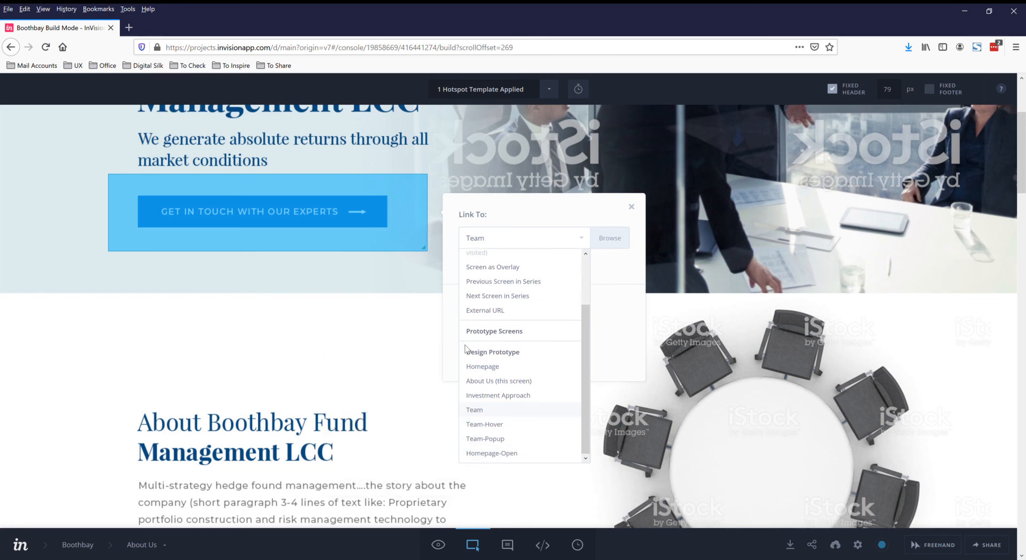
left_click_drag(585, 344, 591, 285)
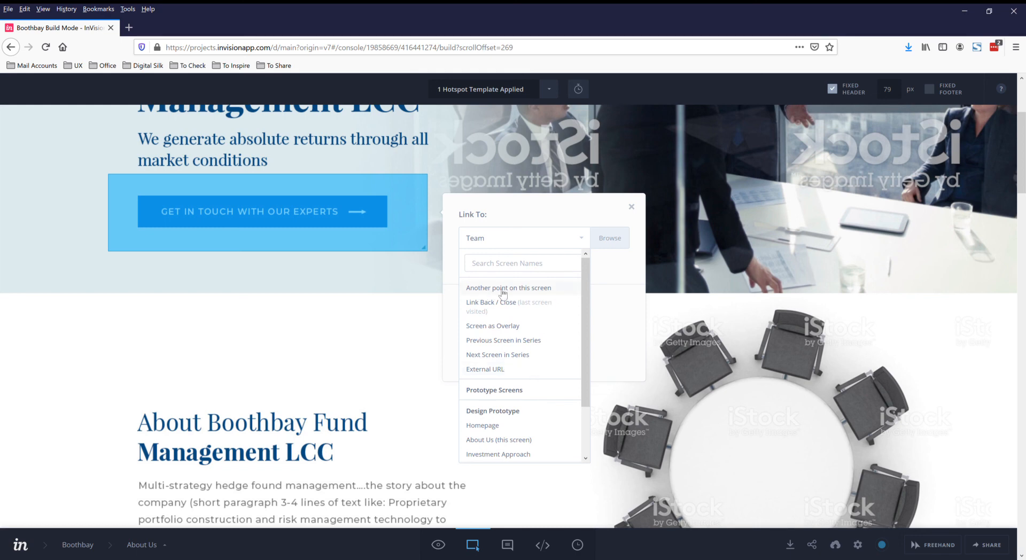
left_click(523, 288)
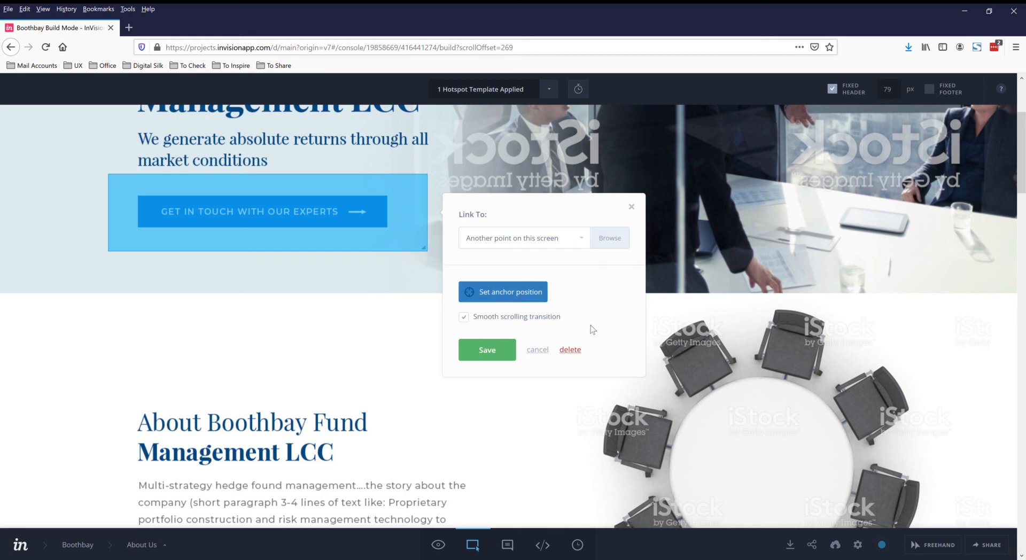
- Set the hotspot's anchor position just above the Start Investing Today form, at about 3920 px, and save the hotspot
left_click(504, 292)
scroll(553, 327, "down", 5)
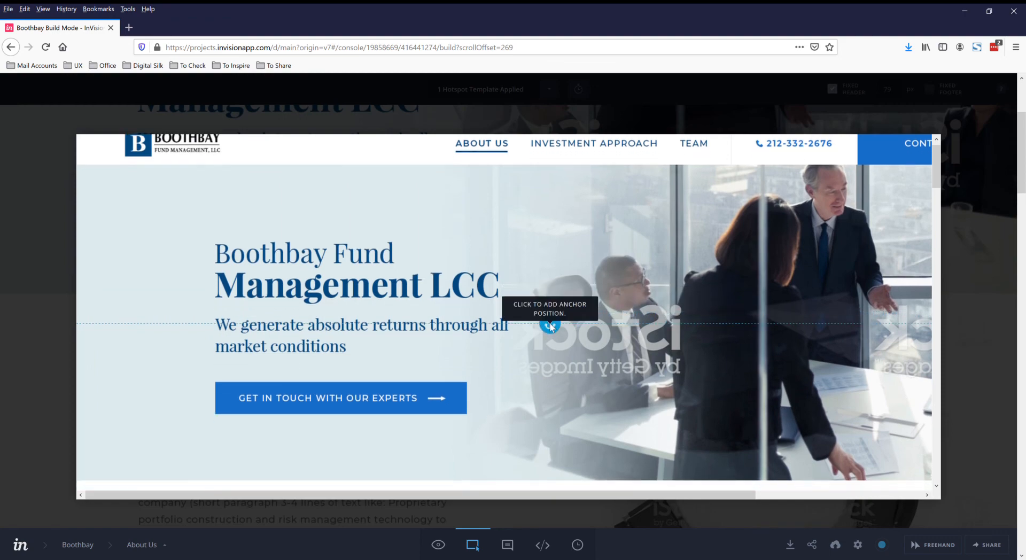
scroll(550, 323, "down", 10)
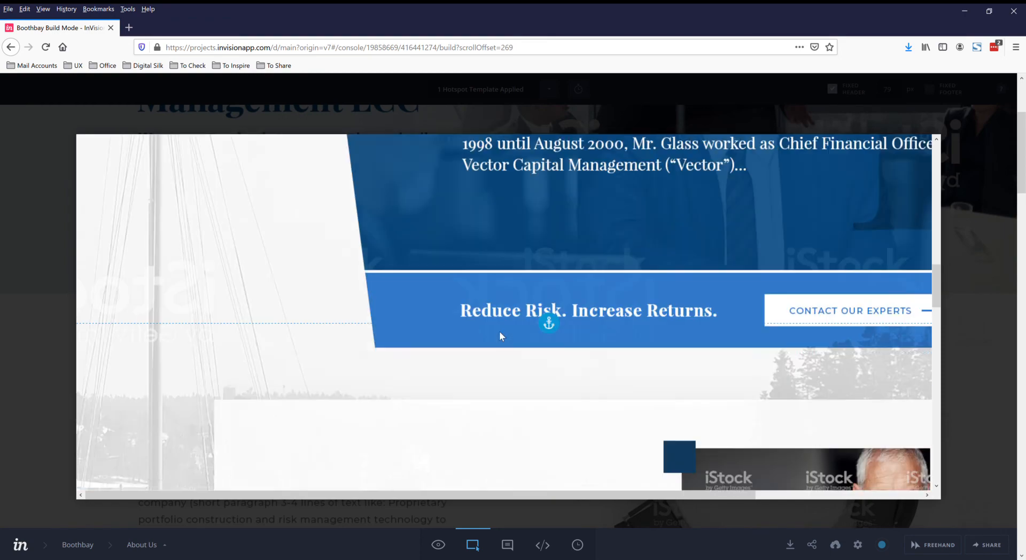
scroll(513, 327, "down", 10)
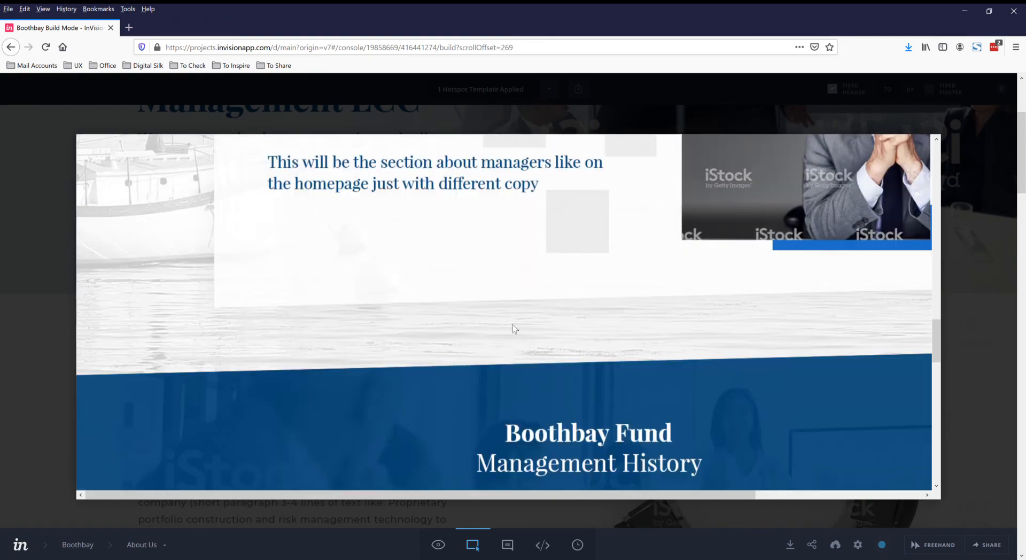
scroll(512, 327, "down", 10)
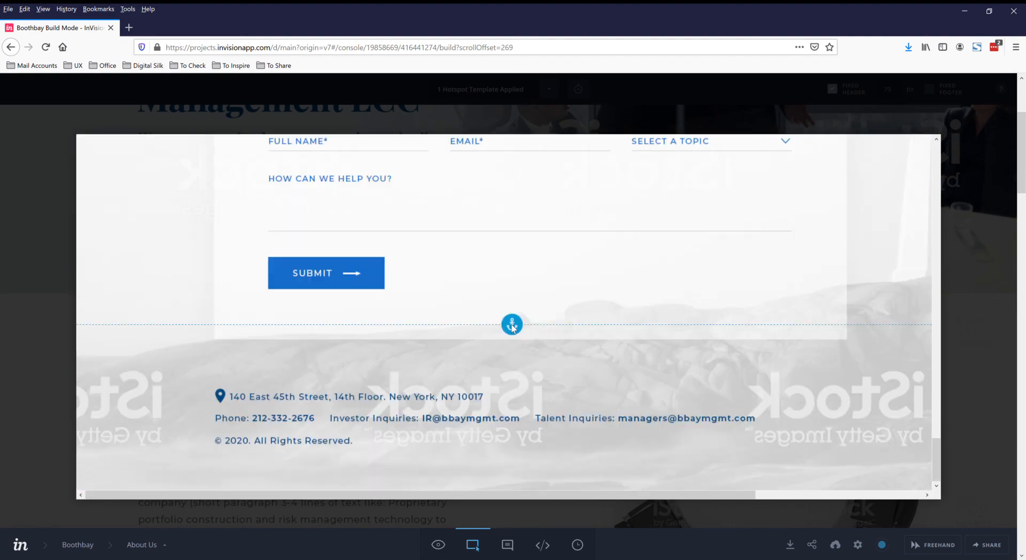
scroll(511, 327, "up", 6)
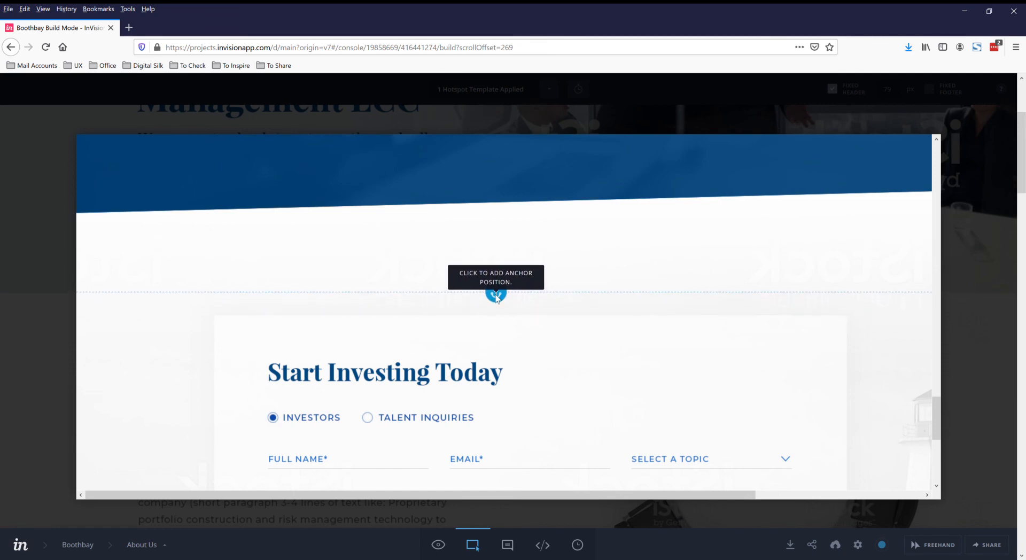
left_click(497, 298)
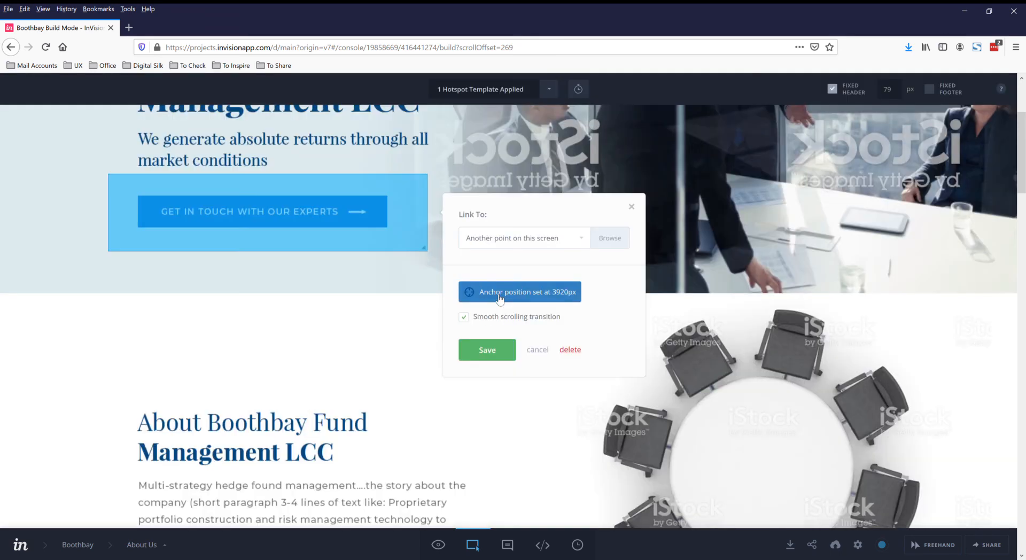
left_click(498, 350)
- Preview About Us, test the Get in Touch with Our Experts anchor link, and return to the hero
left_click(439, 546)
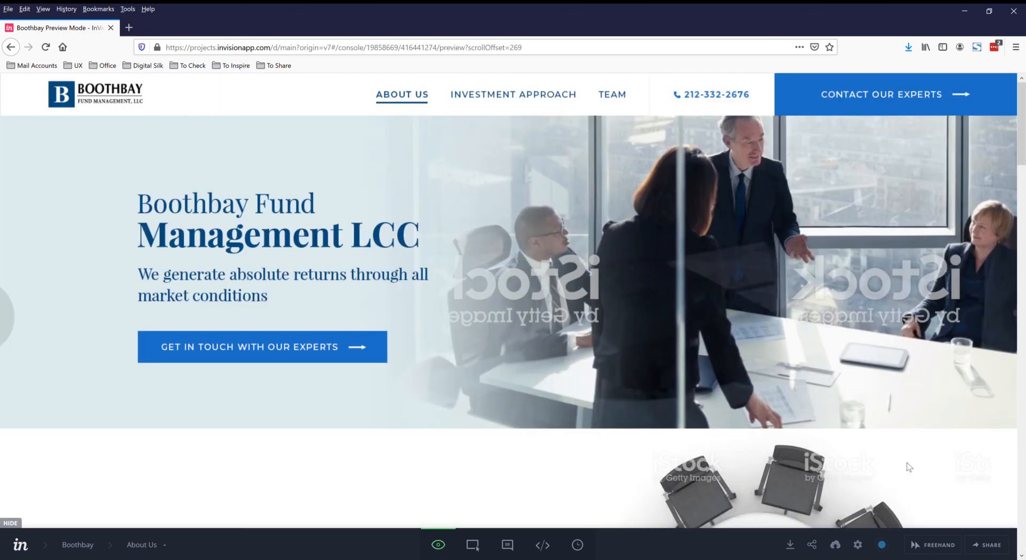
left_click(257, 353)
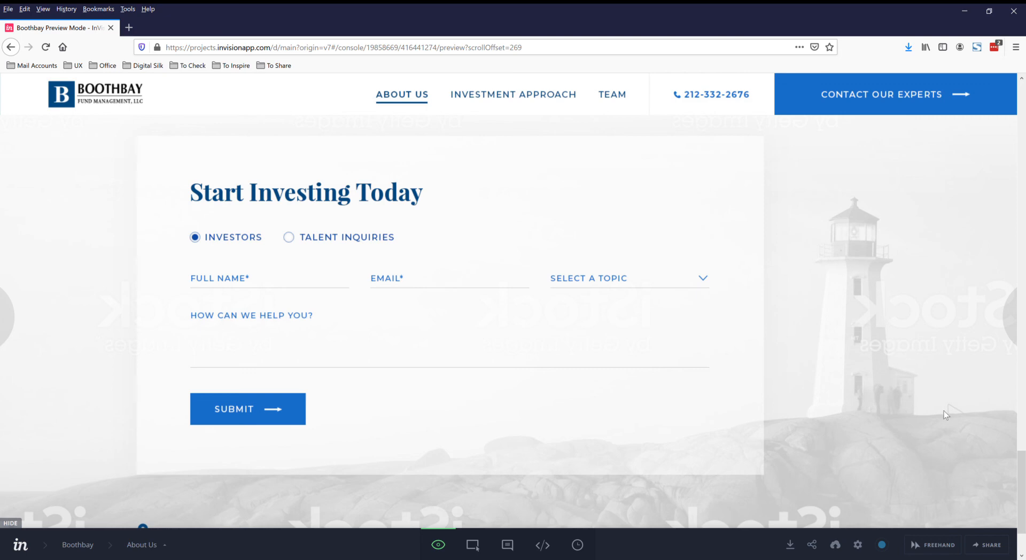
scroll(1014, 351, "up", 1)
scroll(1015, 351, "up", 15)
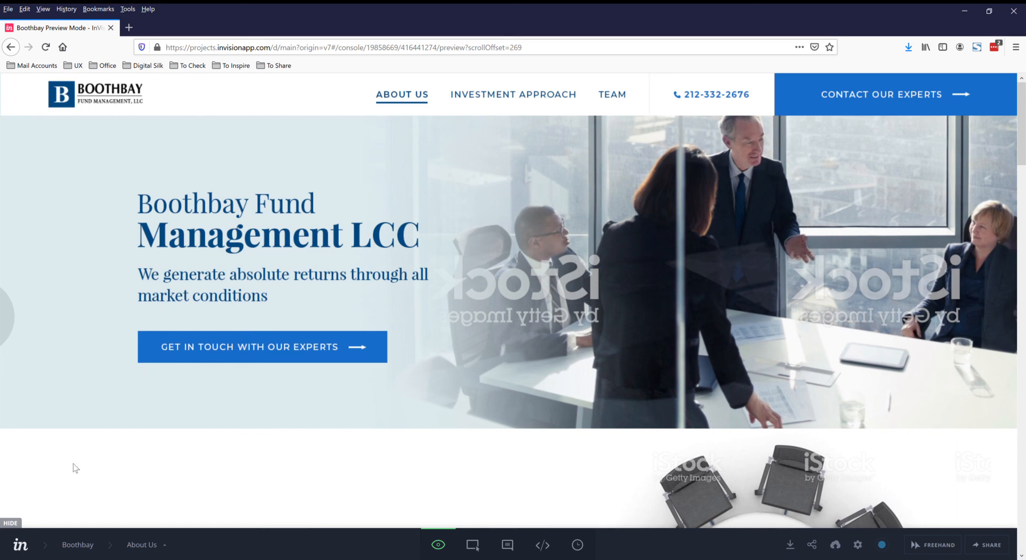
- Return to the projects overview, open the Geissele prototype, and view its Home Page V1 screen
left_click(20, 545)
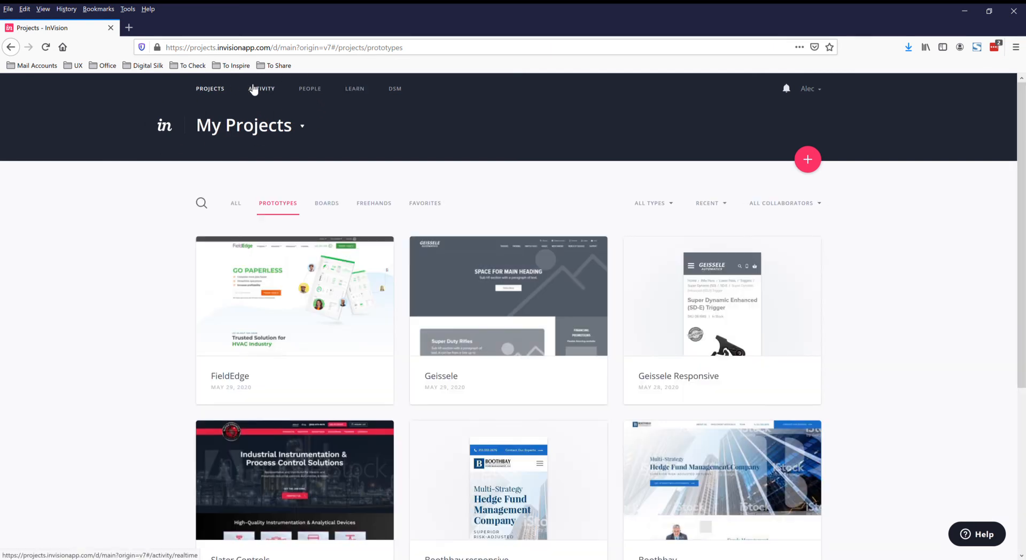
left_click(590, 317)
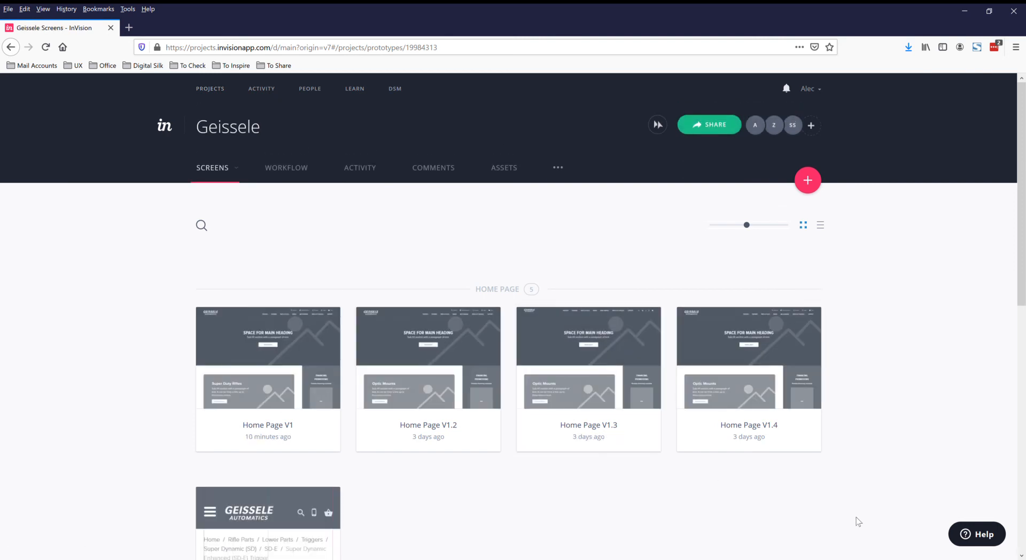
left_click(331, 379)
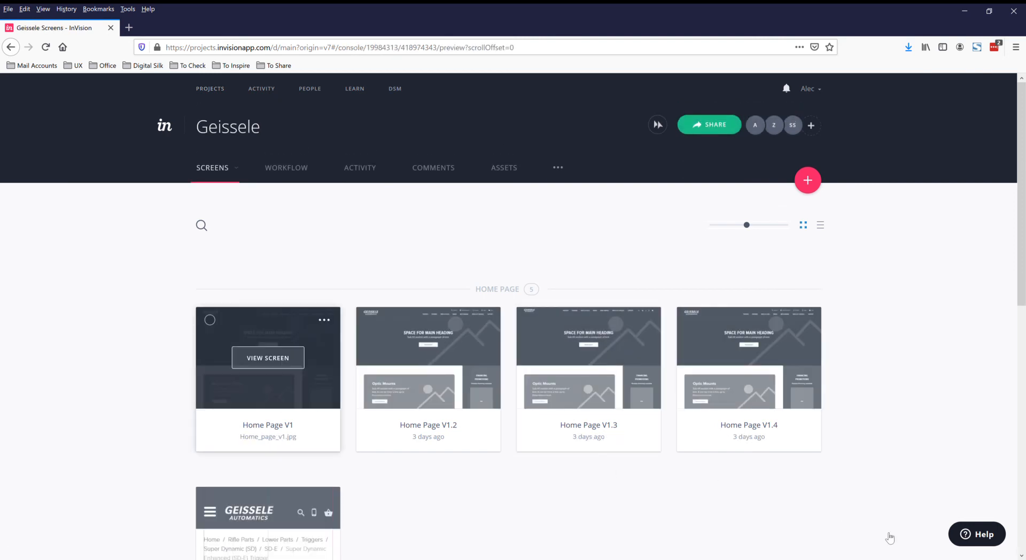